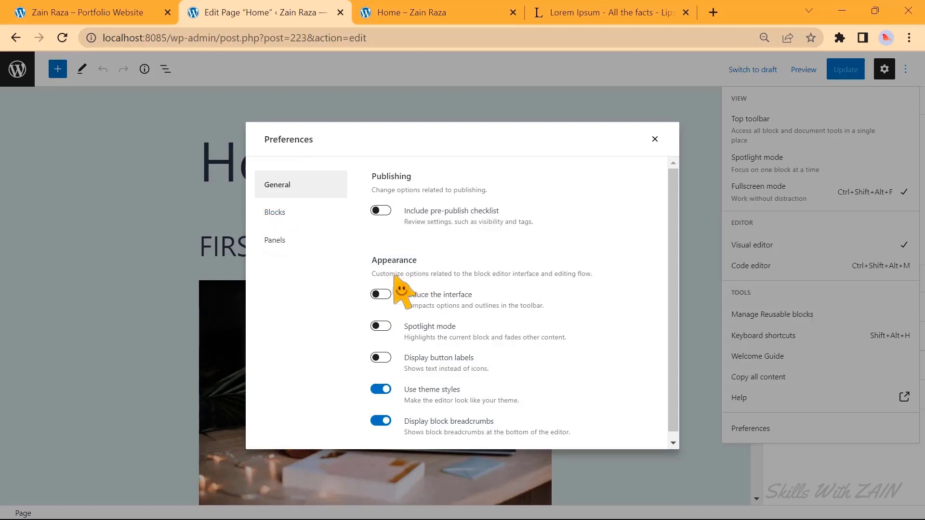
Step: Review the General, Blocks and Panels sections of the editor preferences, and close them
scroll(396, 289, down, 1)
click(270, 213)
click(276, 240)
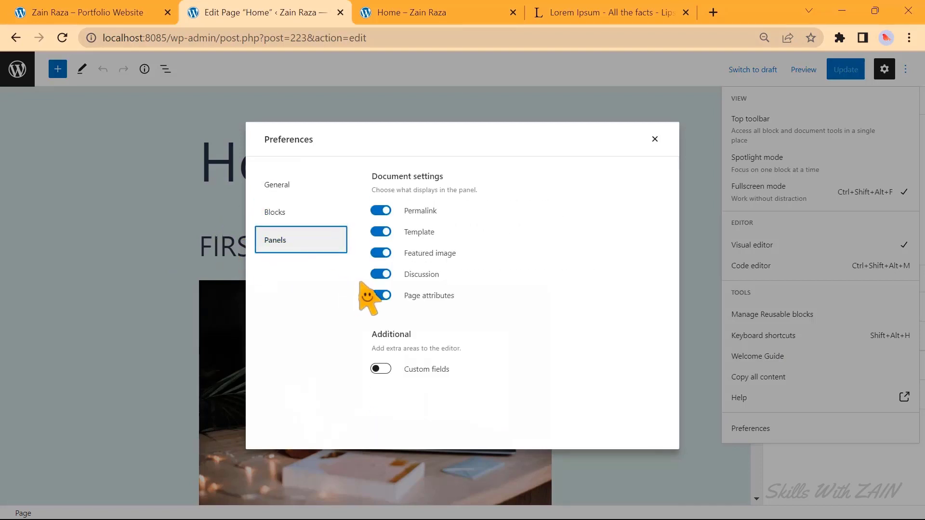
click(655, 139)
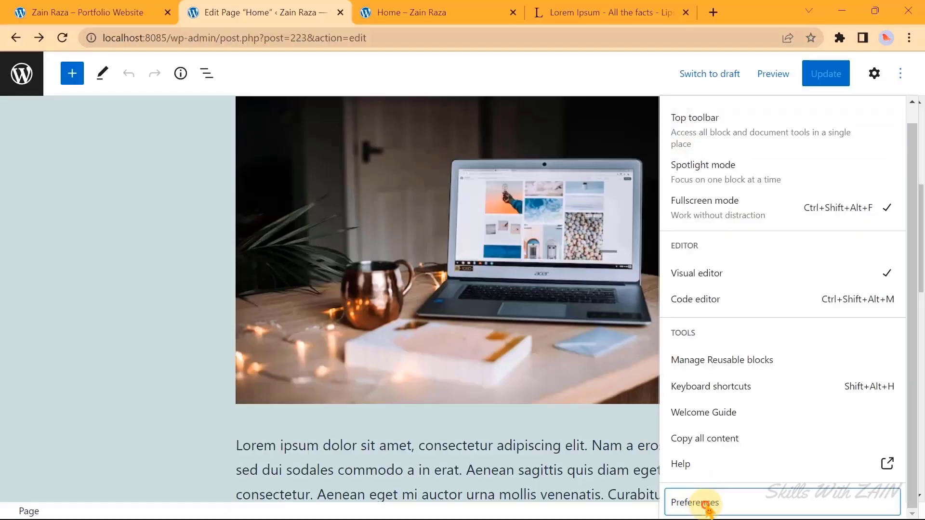
Step: Turn on the pre-publish checklist in the editor preferences, and open a new page from the Home page's live view in a separate tab
click(689, 499)
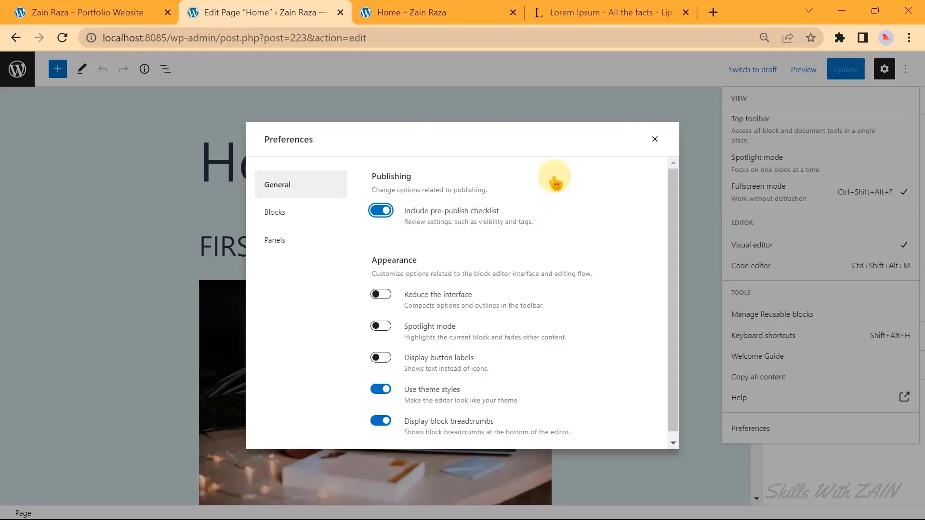
click(395, 13)
mouse_move(182, 61)
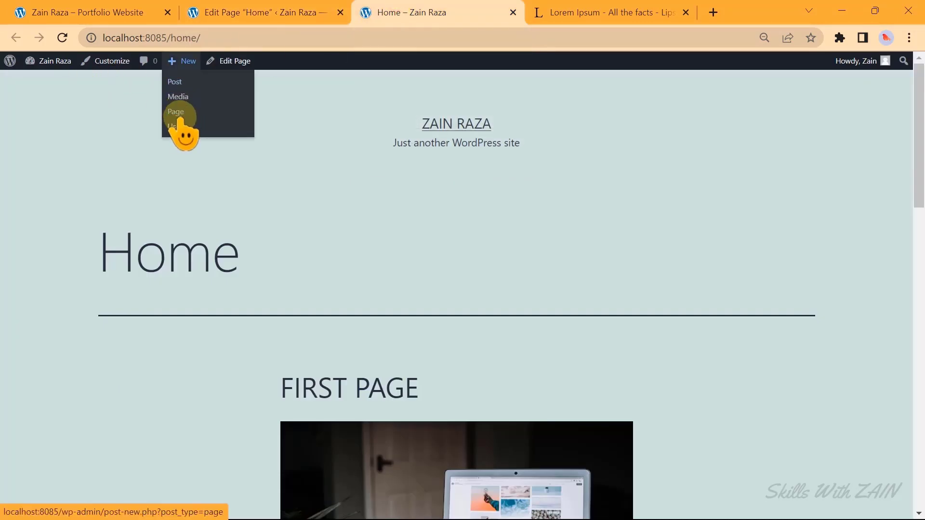
right_click(183, 115)
click(209, 128)
key(ctrl+Tab)
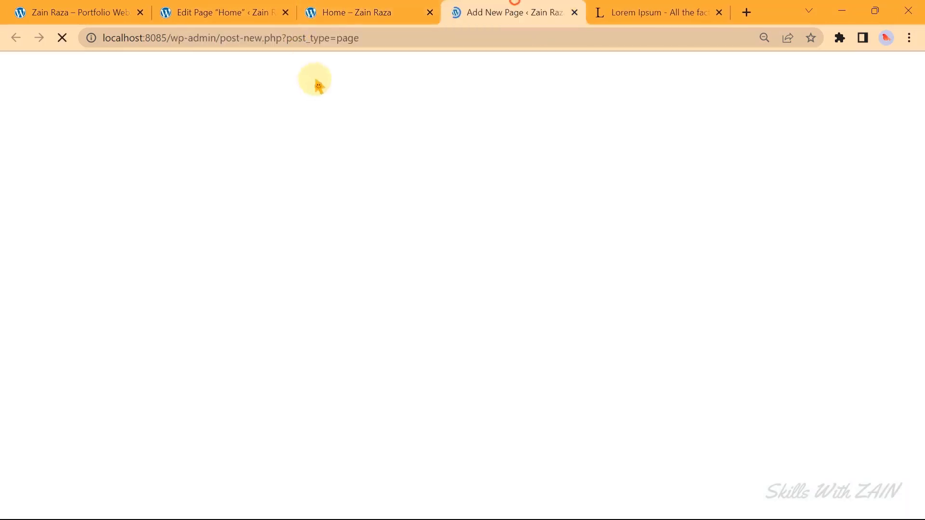
Step: Title the new page Home 2 and review its pre-publish visibility and schedule settings without publishing
text(Home )
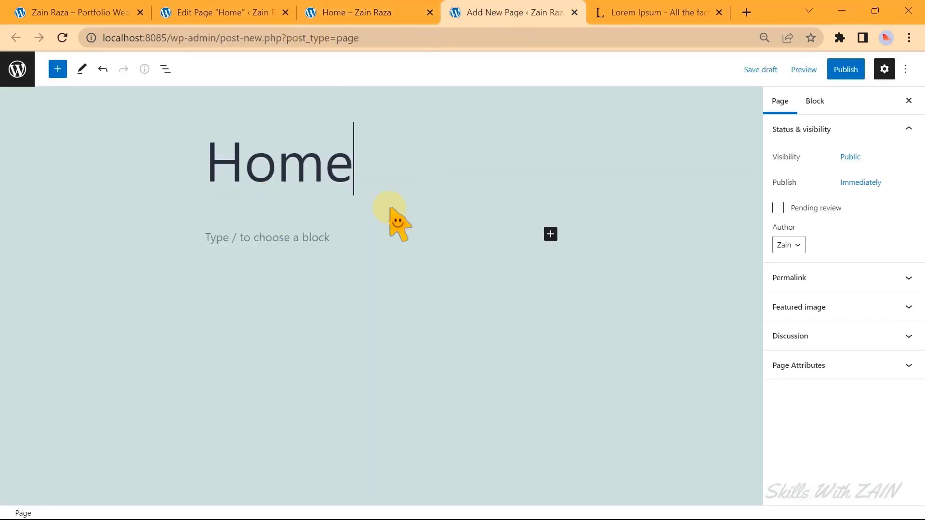
text(2)
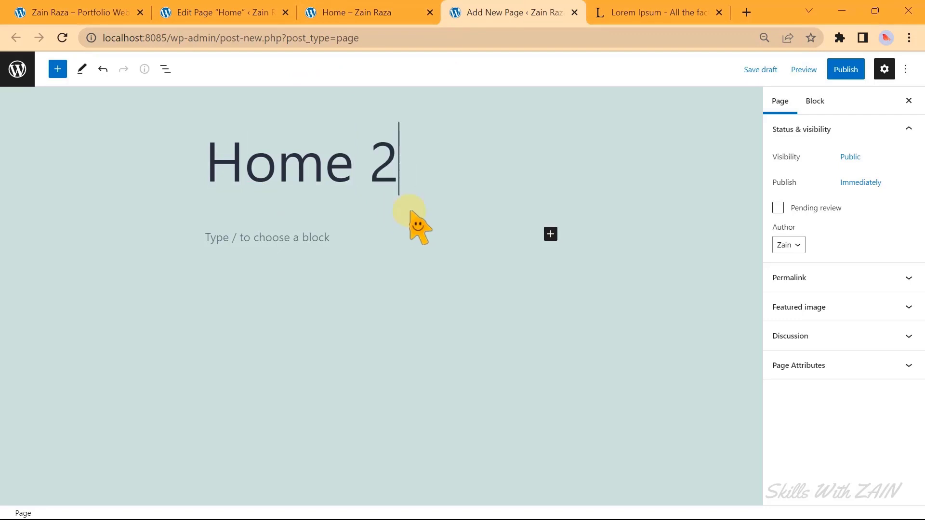
click(846, 70)
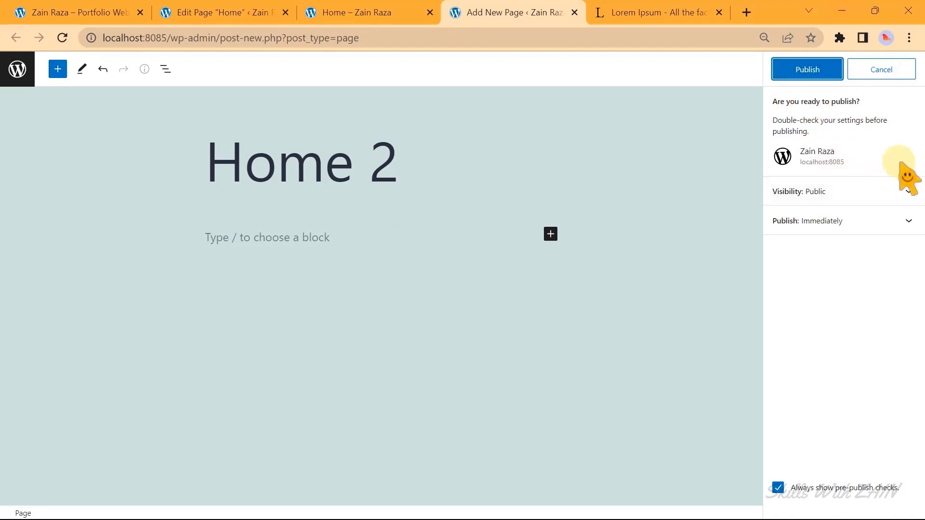
click(888, 189)
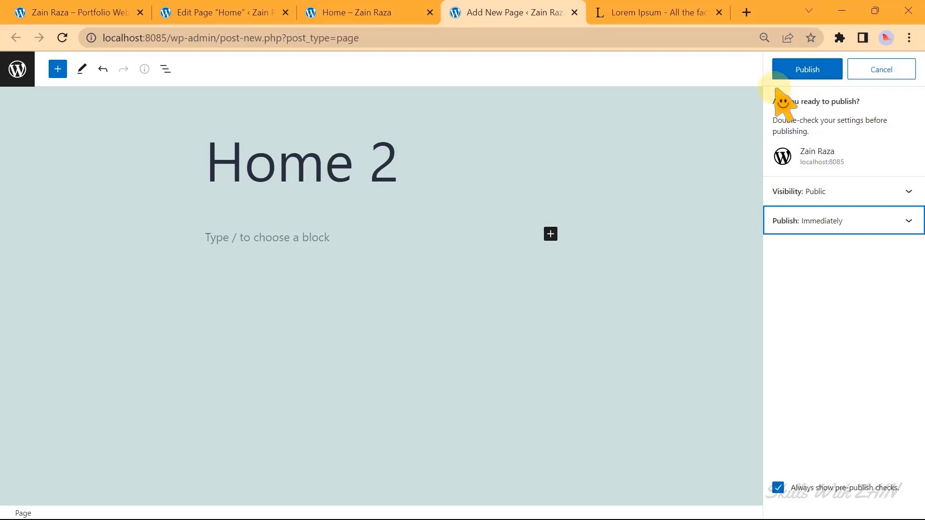
click(881, 73)
Step: Turn off the pre-publish checklist in the Home page's editor preferences and reload the new page's editor, discarding its unsaved changes
click(217, 9)
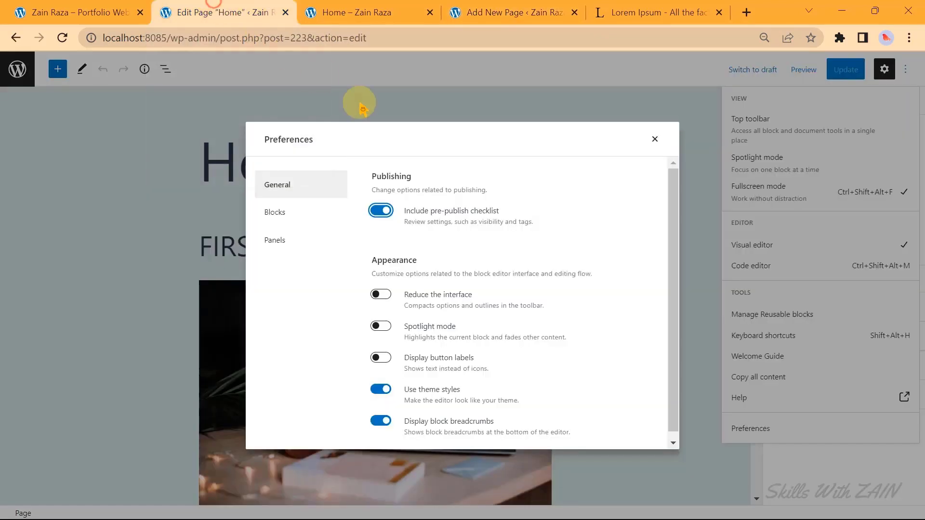
click(381, 211)
click(511, 12)
click(62, 38)
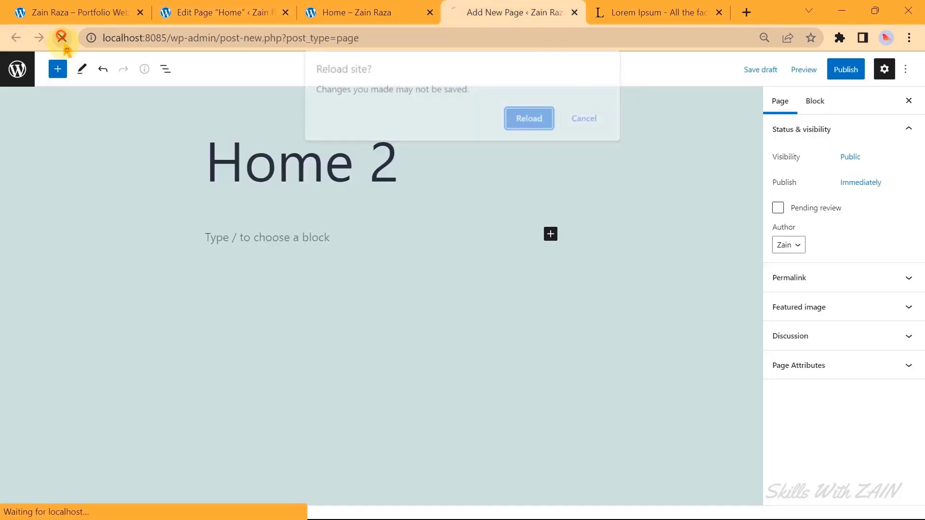
click(549, 121)
Step: Title the new page Home 2 and publish it
text(Home)
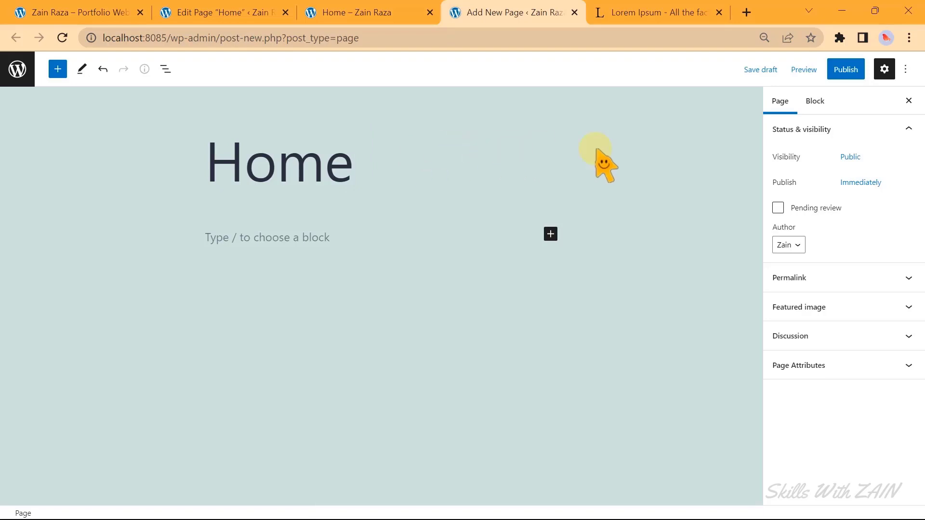
text( 2)
click(846, 70)
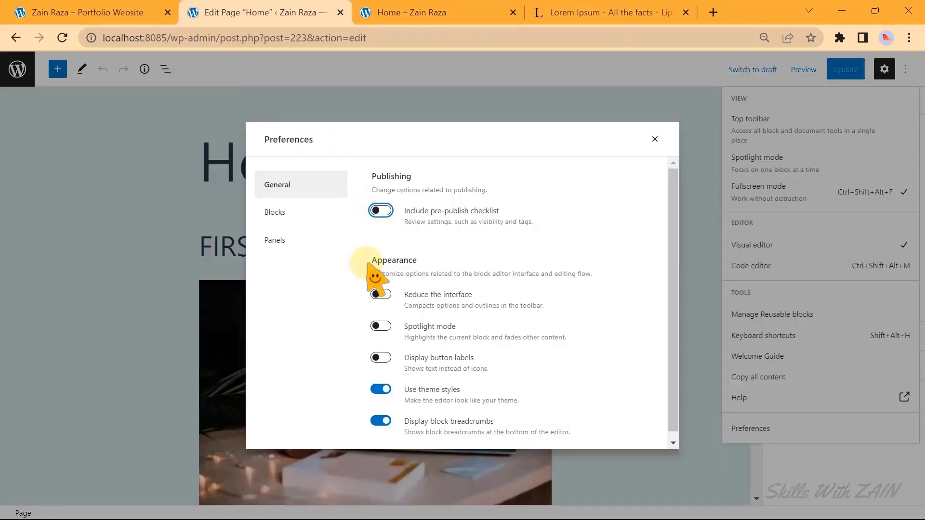
Step: Toggle Reduce the interface on and off to compare the editor toolbars, leaving it off and closing the preferences
drag(372, 264, 451, 262)
click(449, 260)
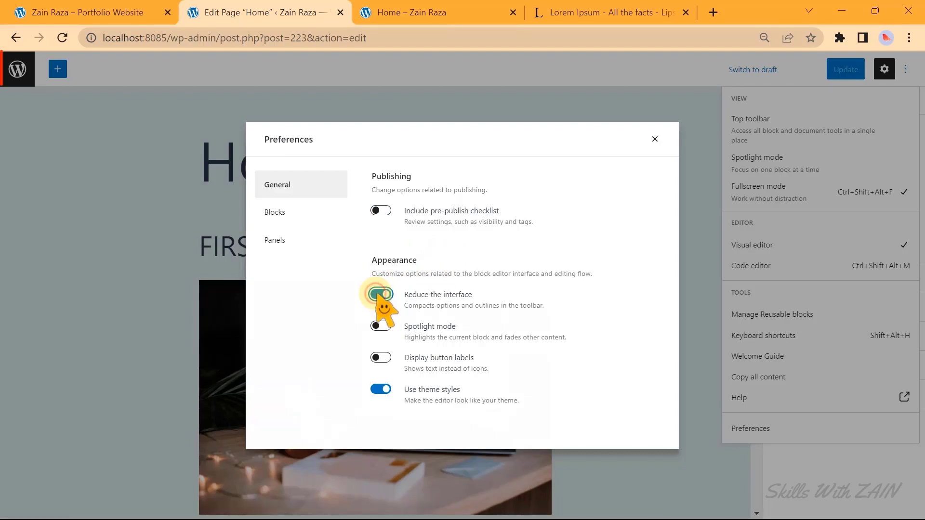
click(378, 295)
click(380, 294)
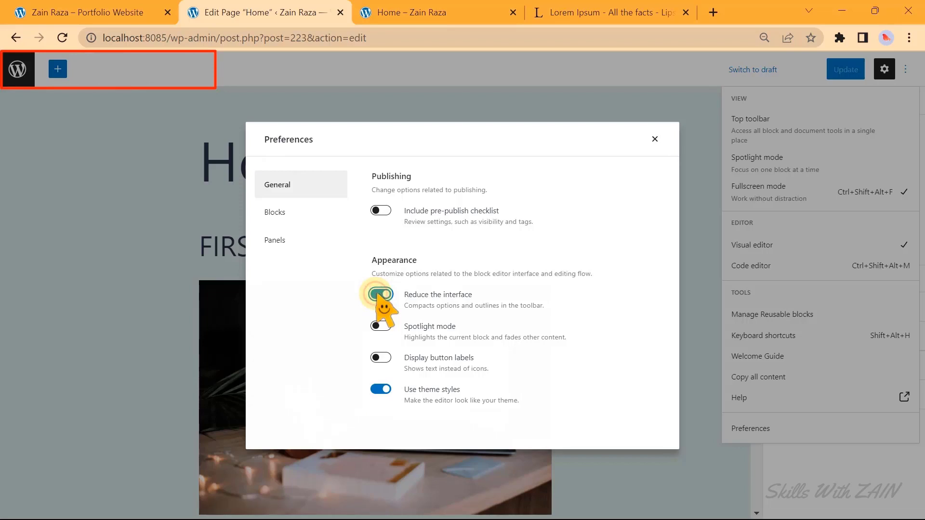
click(379, 294)
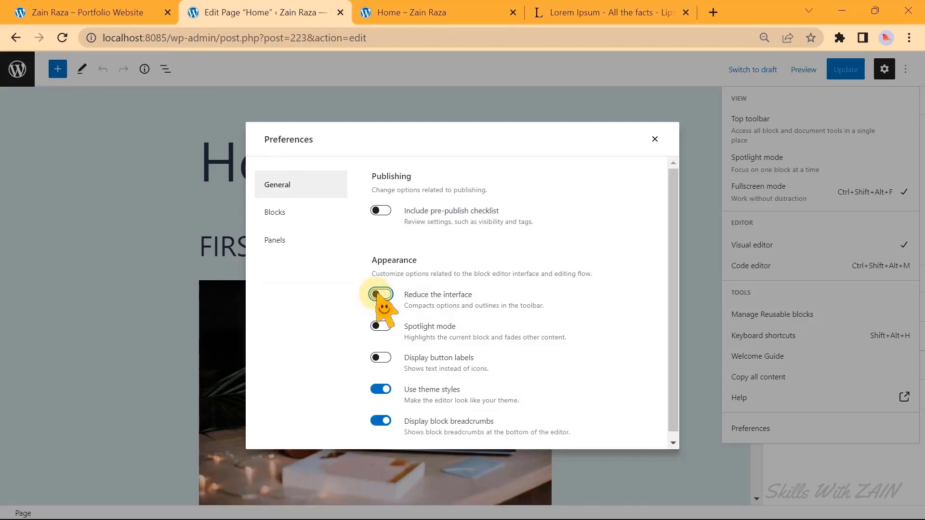
click(379, 294)
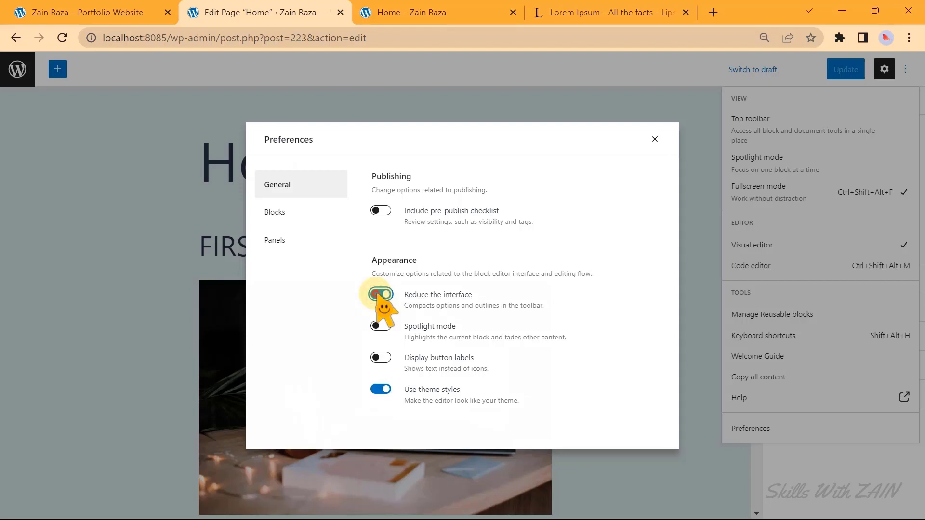
click(380, 294)
key(Escape)
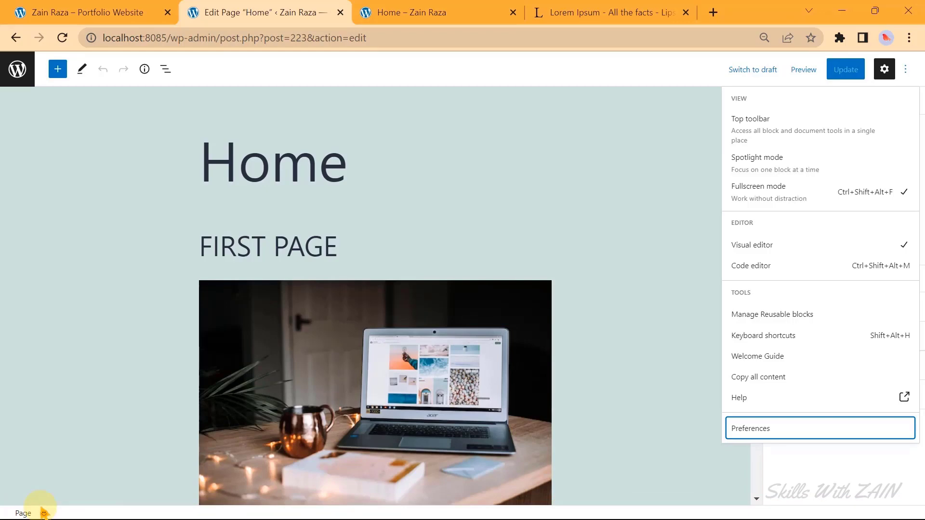
Step: Turn on Reduce the interface in the preferences and inspect the compacted editor toolbar
click(784, 429)
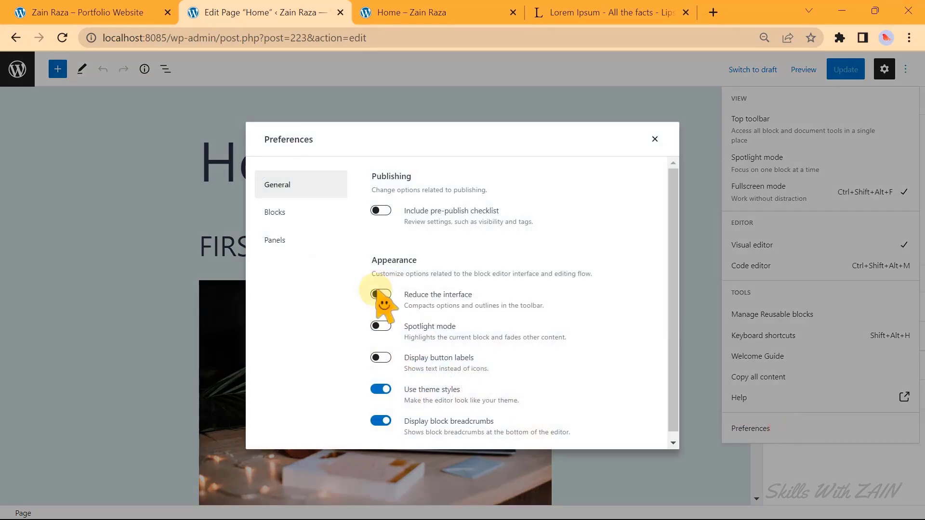
click(380, 294)
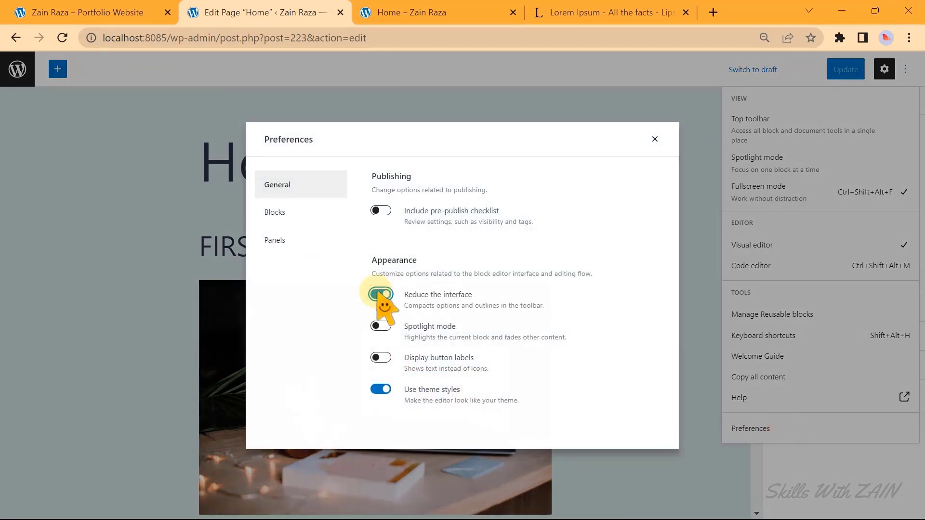
click(381, 294)
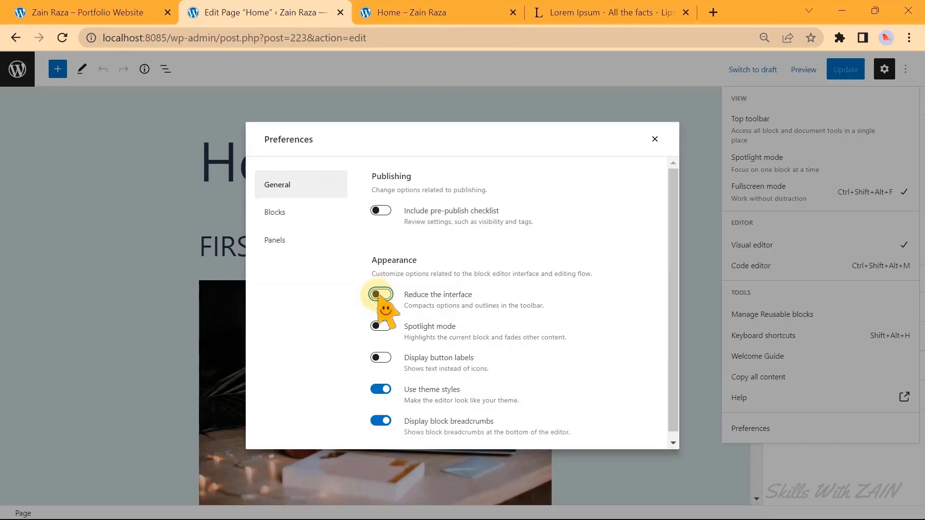
click(380, 294)
click(654, 139)
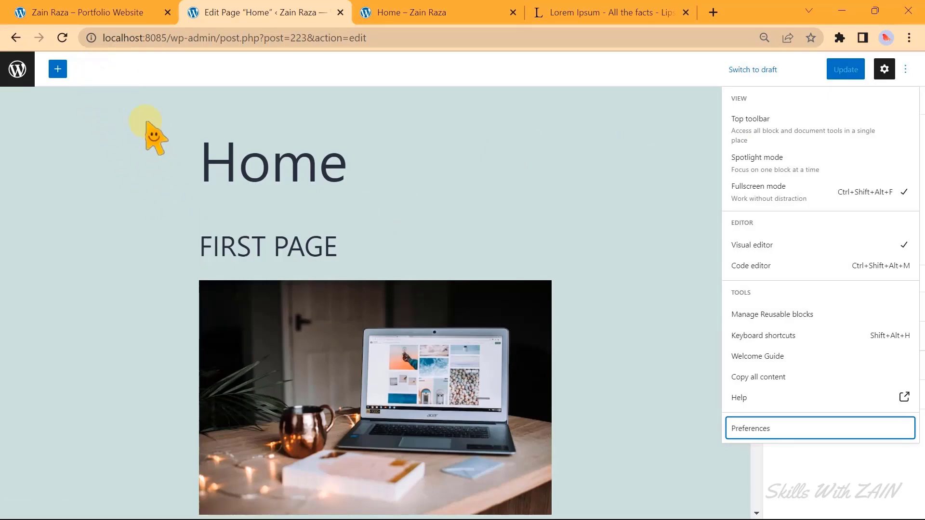
mouse_move(130, 72)
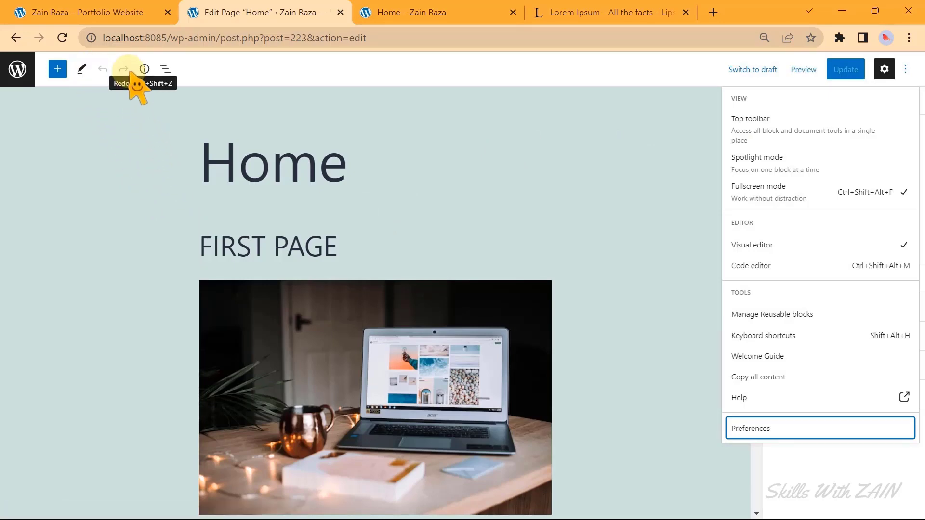
key(Down)
Step: Turn off Reduce the interface and turn on Spotlight mode in the preferences
click(742, 428)
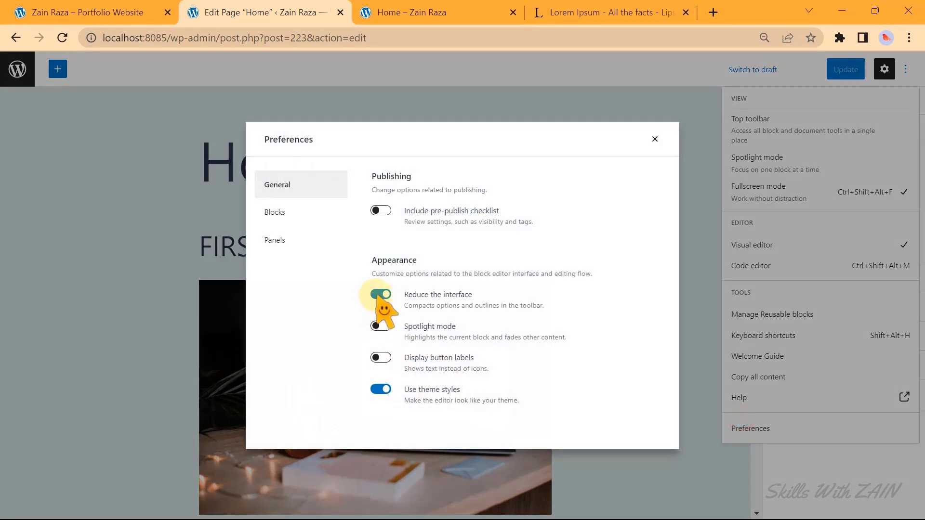
click(381, 294)
click(380, 326)
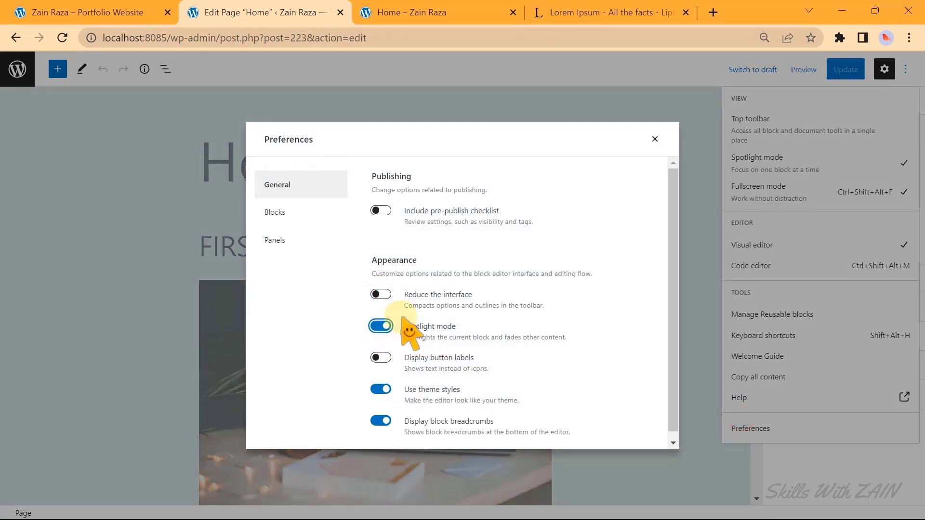
click(654, 139)
Step: Select the laptop image block and the FIRST PAGE heading in turn to examine how Spotlight mode treats the other blocks
scroll(289, 240, down, 2)
scroll(265, 258, down, 2)
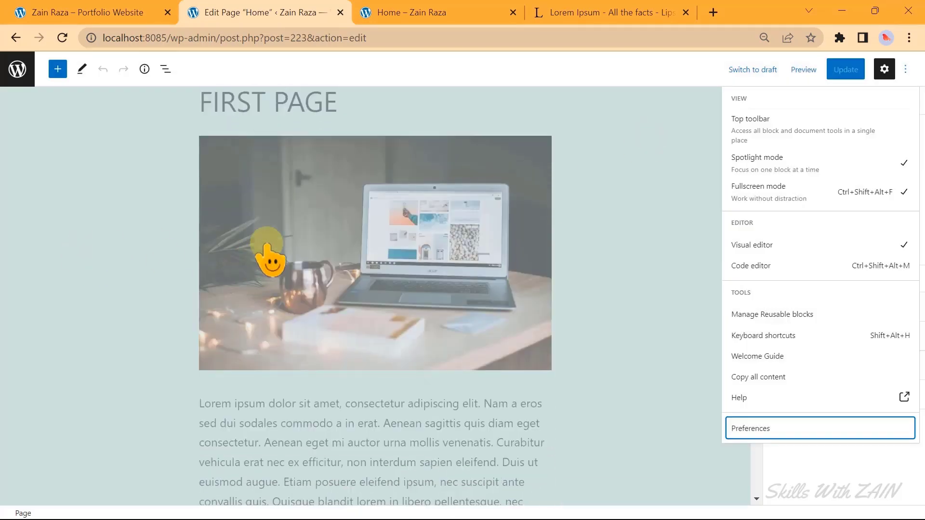
click(267, 256)
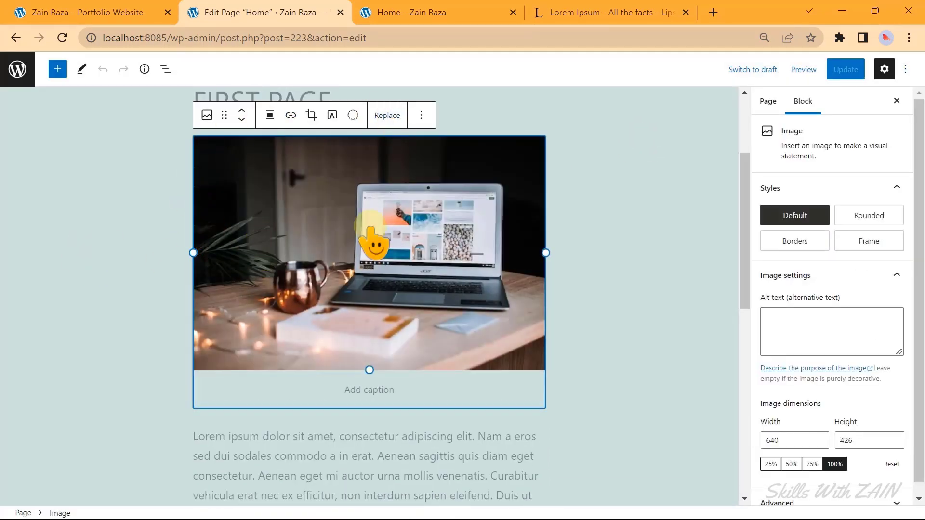
scroll(162, 323, up, 2)
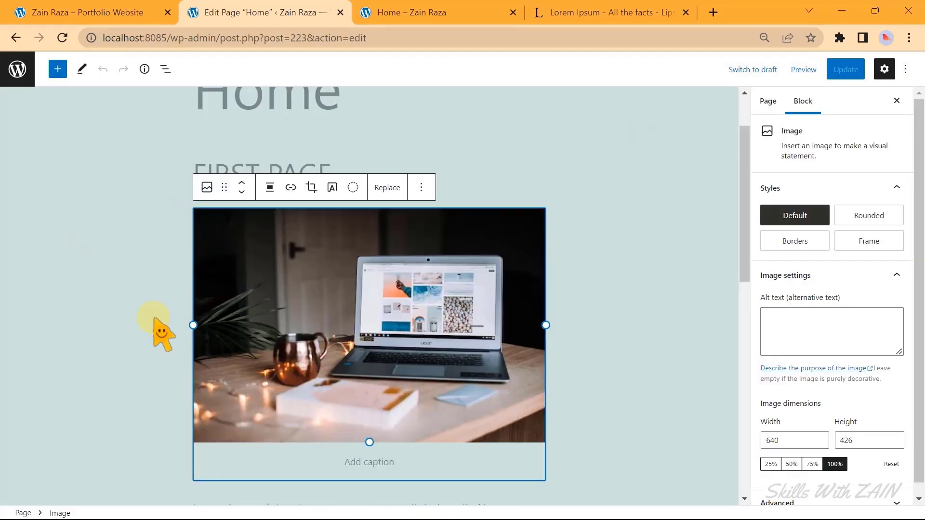
scroll(144, 339, down, 2)
scroll(161, 378, up, 4)
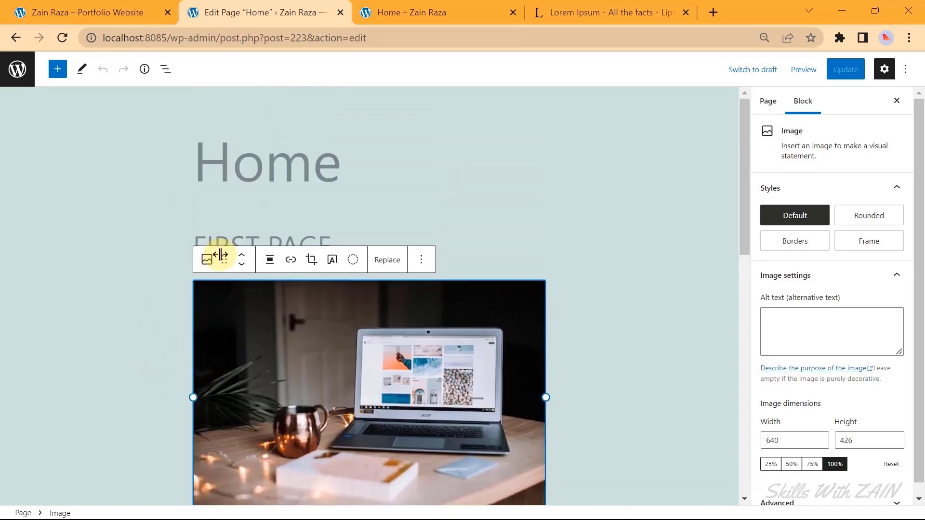
scroll(154, 373, down, 4)
scroll(154, 373, up, 3)
click(238, 248)
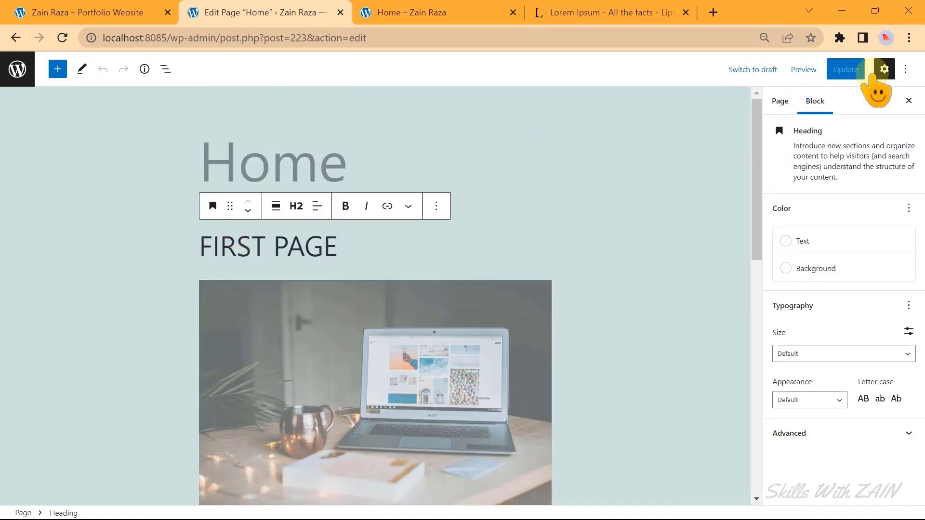
Step: Turn off Spotlight mode in the editor preferences
click(903, 70)
click(737, 427)
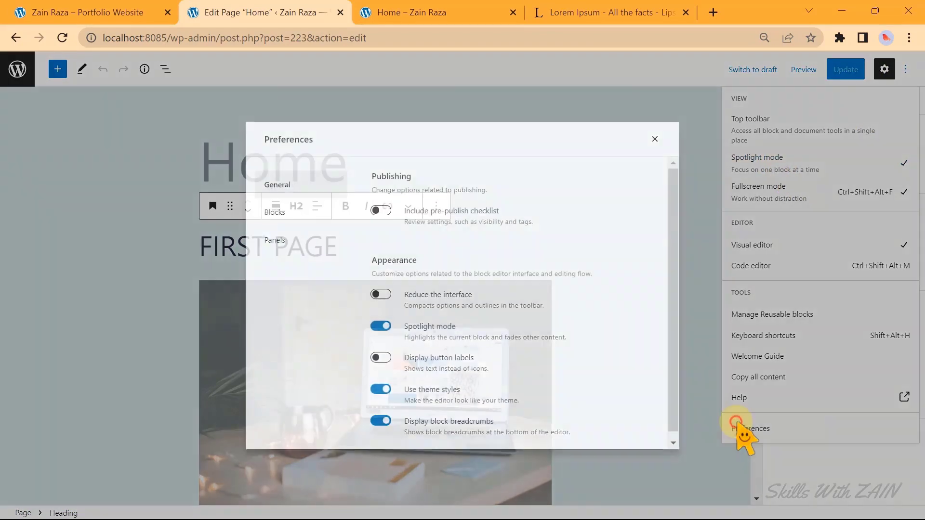
click(380, 326)
Step: Turn on Display button labels, look over the text labels in the editor toolbars, and reopen the preferences
click(380, 357)
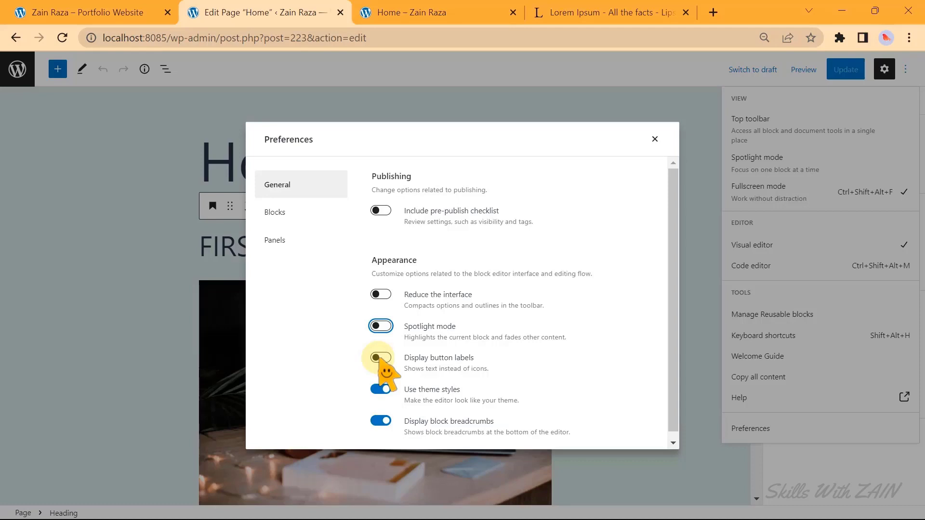
click(380, 357)
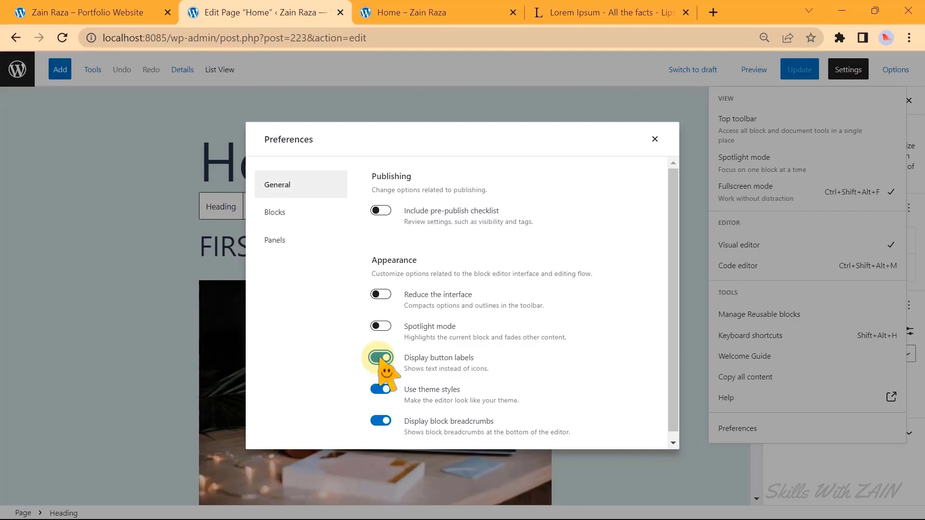
click(655, 139)
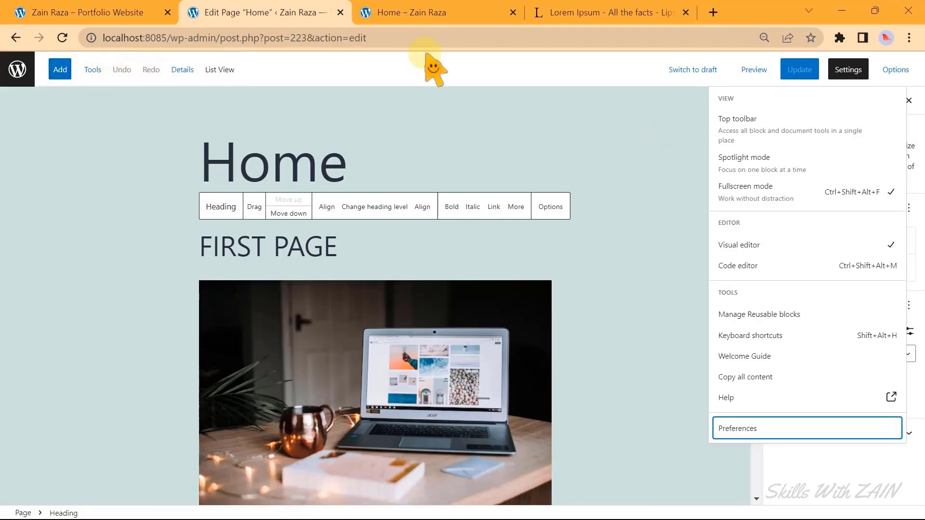
click(772, 429)
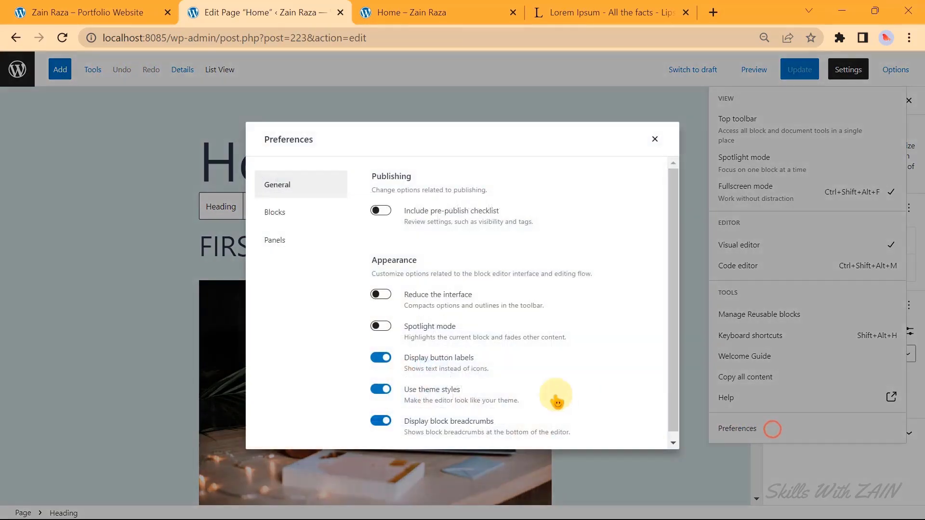
Step: Turn off Display button labels and Use theme styles in the general preferences, then close the preferences
click(382, 358)
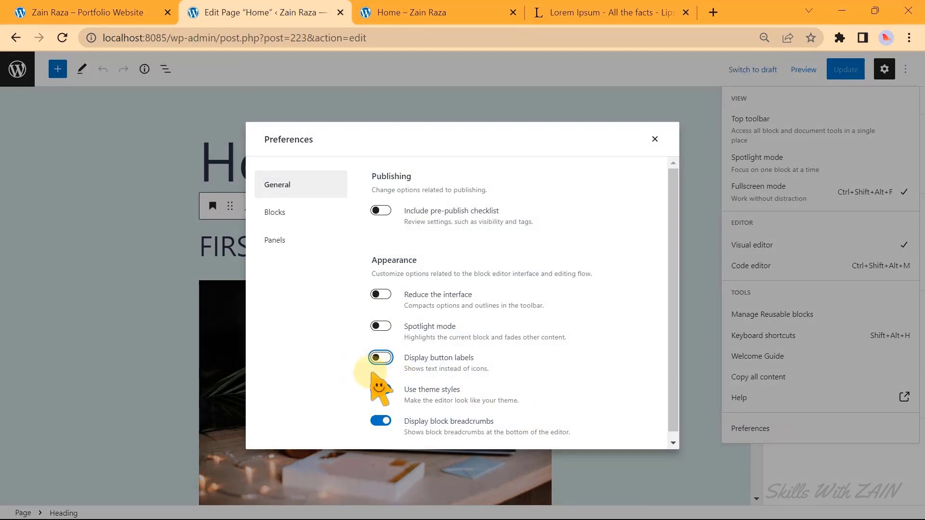
scroll(377, 364, down, 1)
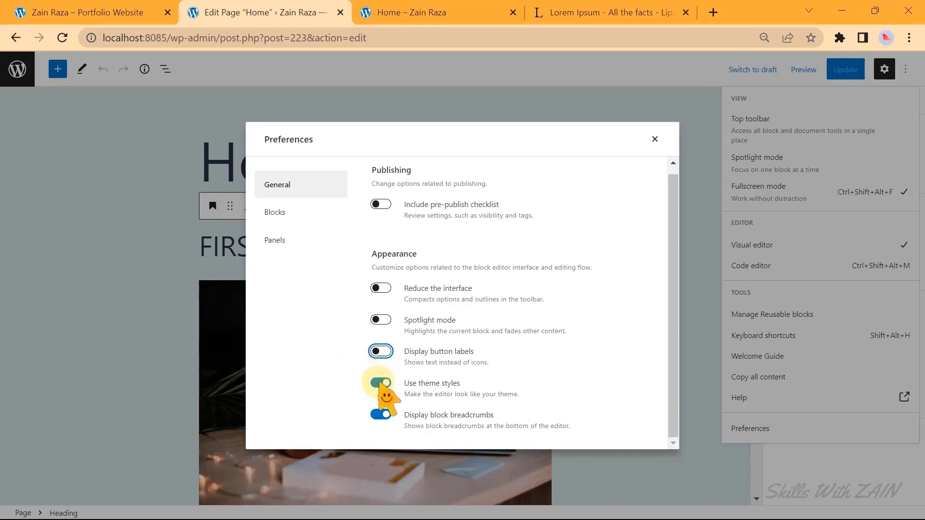
click(380, 383)
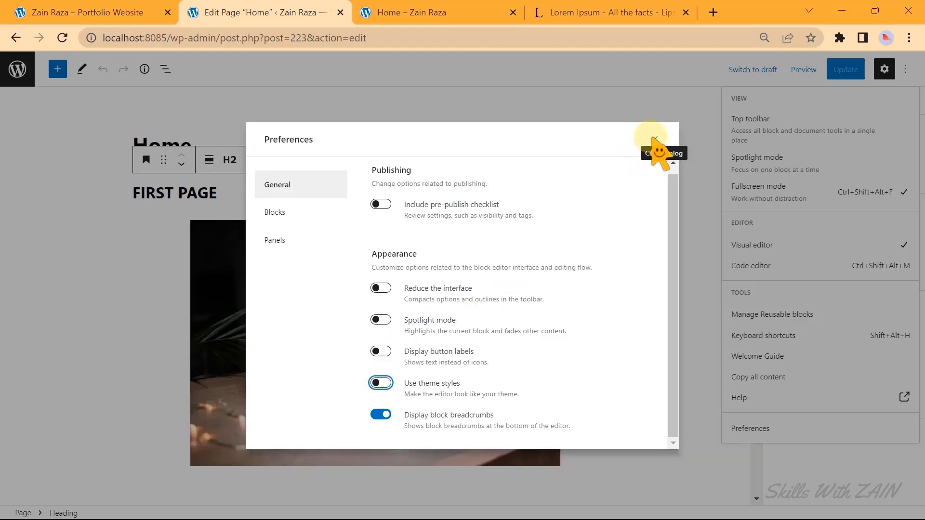
click(655, 140)
Step: Look over the published Home page's background and fonts for comparison with the unstyled editor, and return to the editor
click(419, 12)
scroll(202, 231, down, 2)
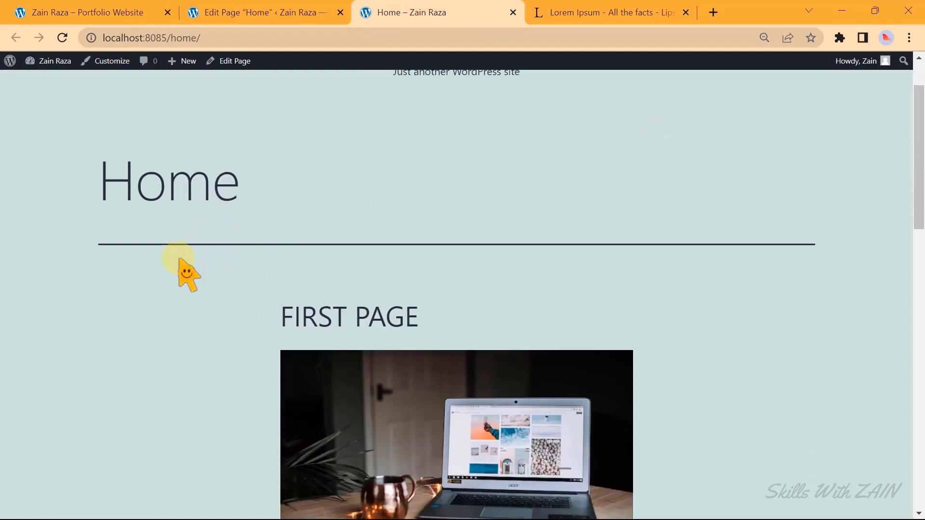
scroll(181, 262, up, 2)
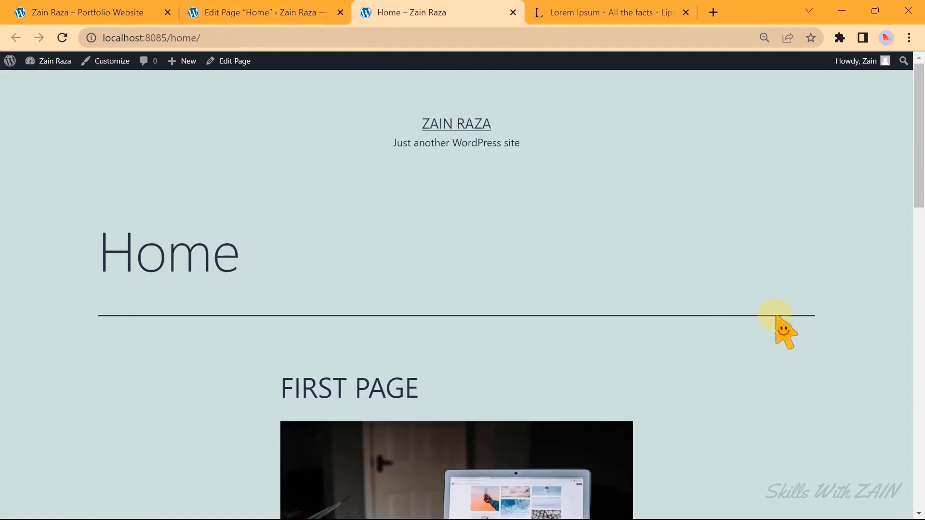
scroll(780, 335, down, 3)
scroll(780, 334, up, 3)
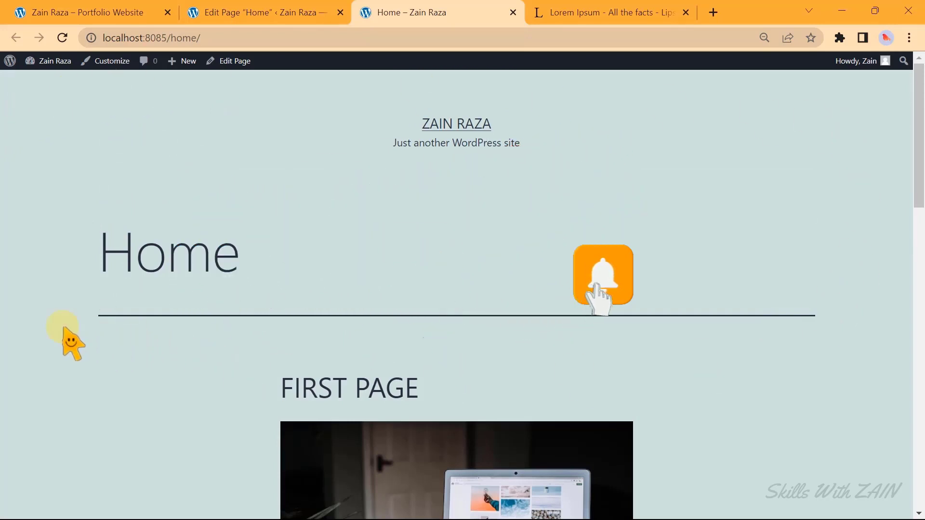
click(244, 9)
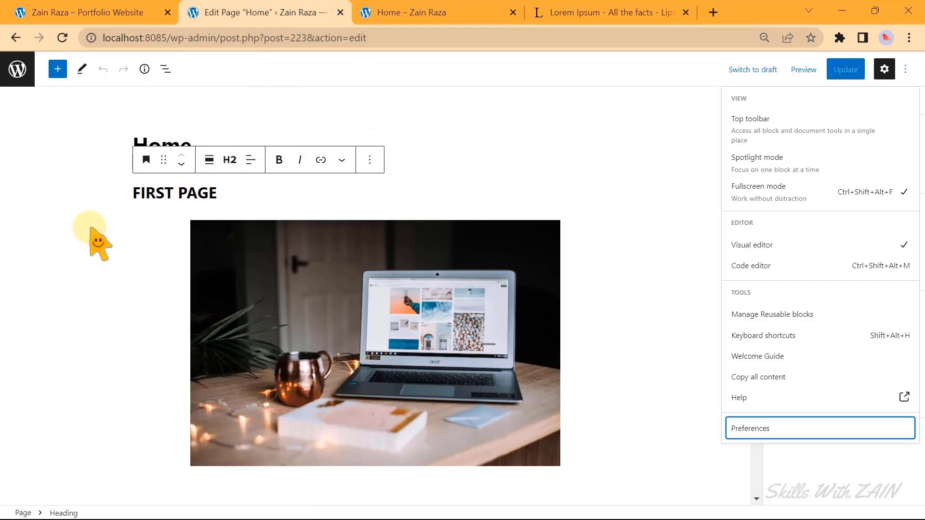
Step: Reopen the preferences and toggle Use theme styles on and off to compare the editor's appearance, leaving it off
click(751, 428)
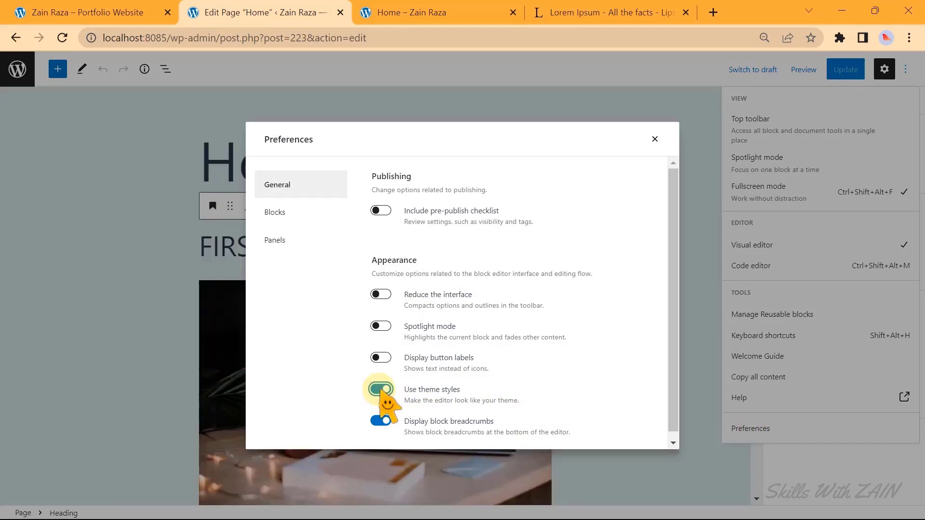
click(380, 389)
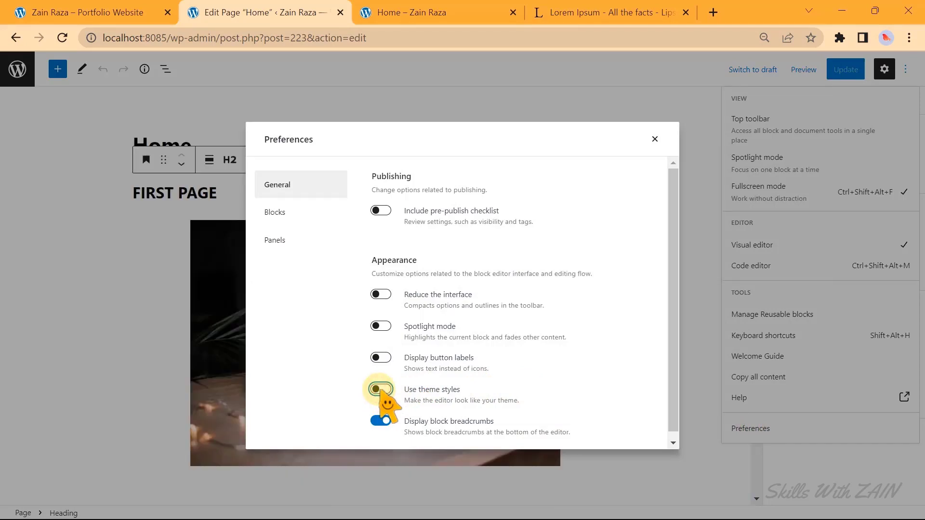
click(381, 389)
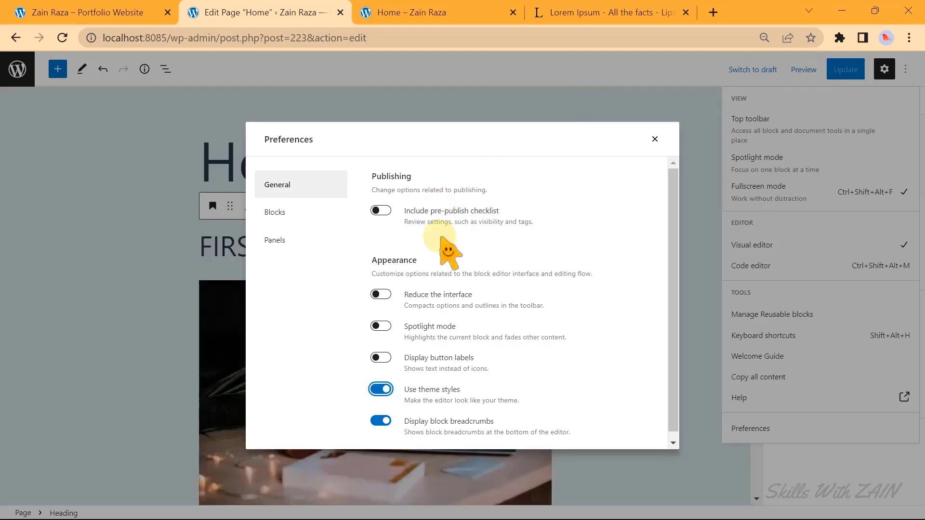
click(381, 389)
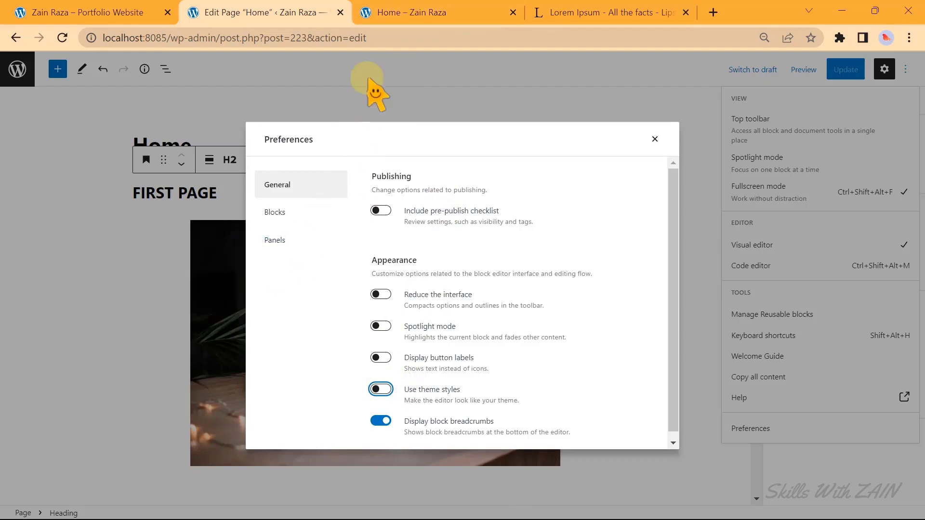
Step: Check the styling of the published Home page again, then close the preferences and examine the page content in the editor without theme styles
click(440, 7)
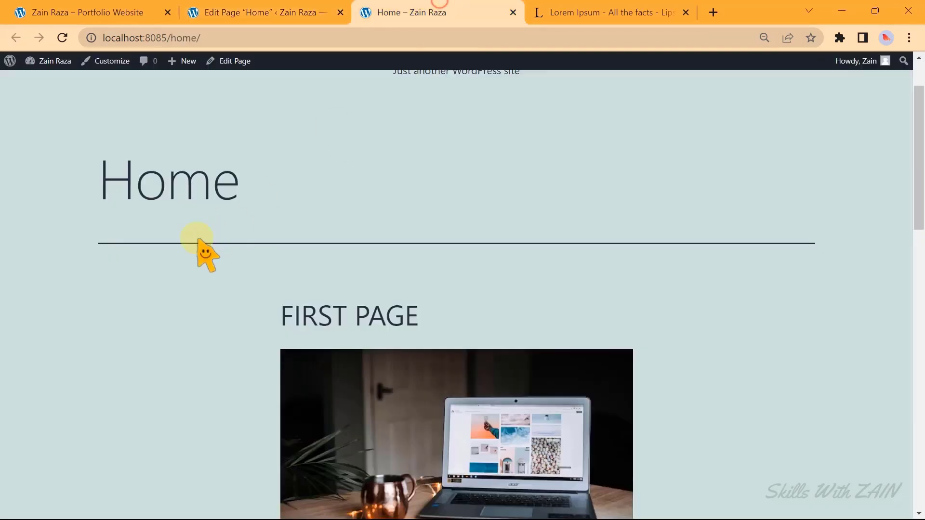
scroll(193, 247, down, 2)
scroll(181, 252, up, 2)
scroll(177, 242, down, 2)
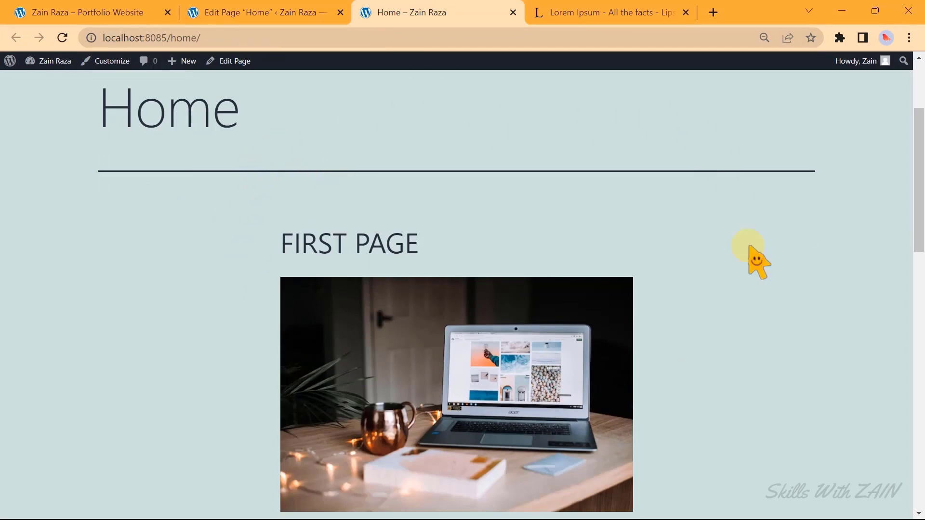
click(275, 6)
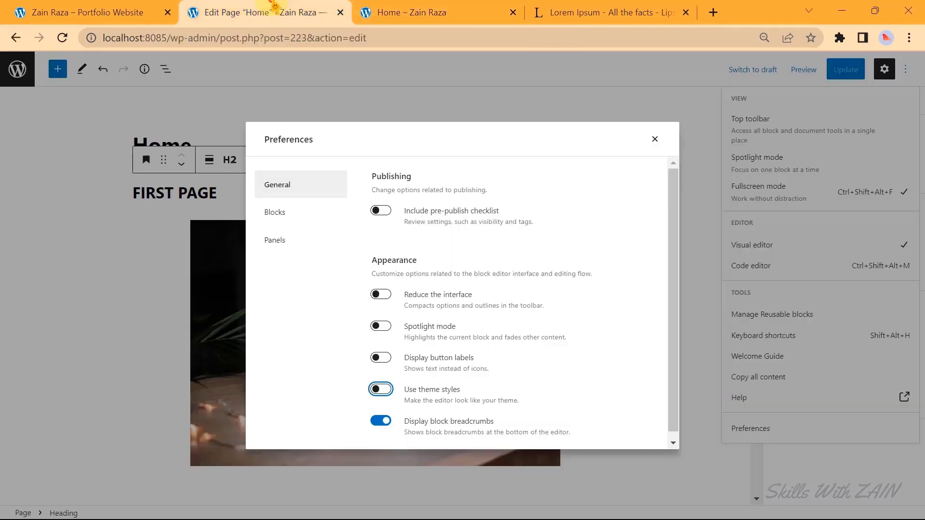
click(654, 137)
scroll(98, 245, down, 3)
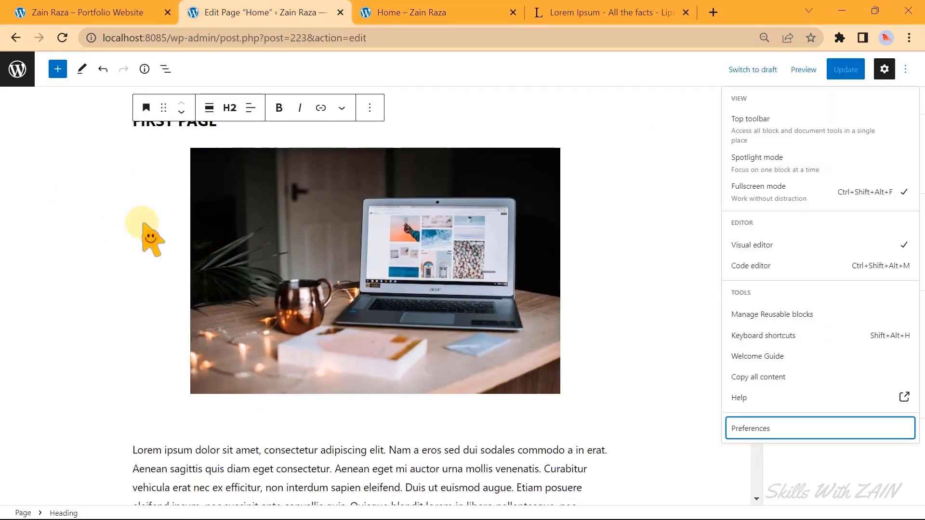
scroll(124, 268, up, 3)
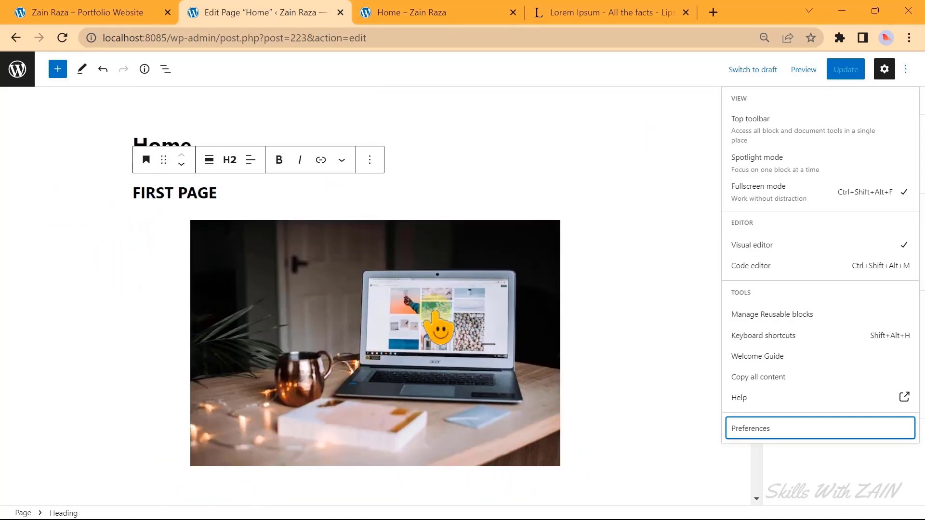
Step: Turn Use theme styles back on, close the preferences and look at the block breadcrumb of the selected heading
click(751, 428)
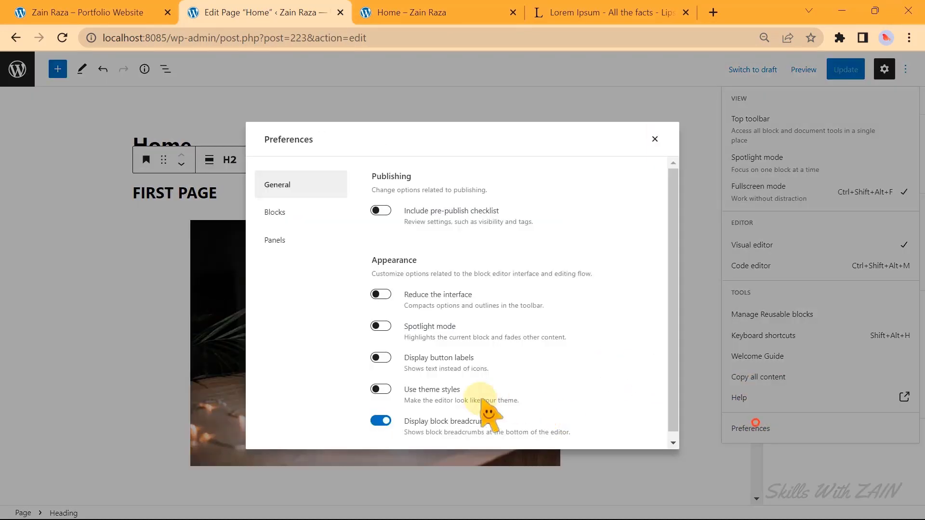
click(381, 389)
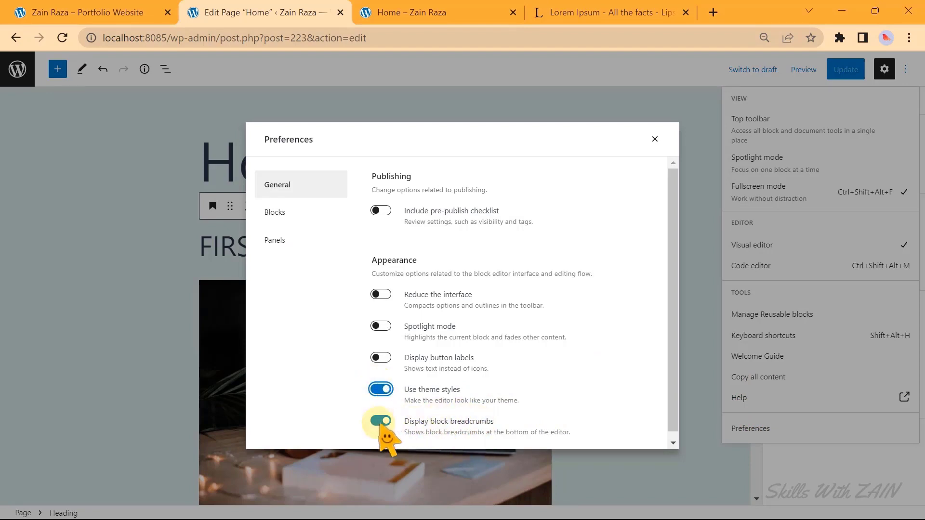
click(655, 139)
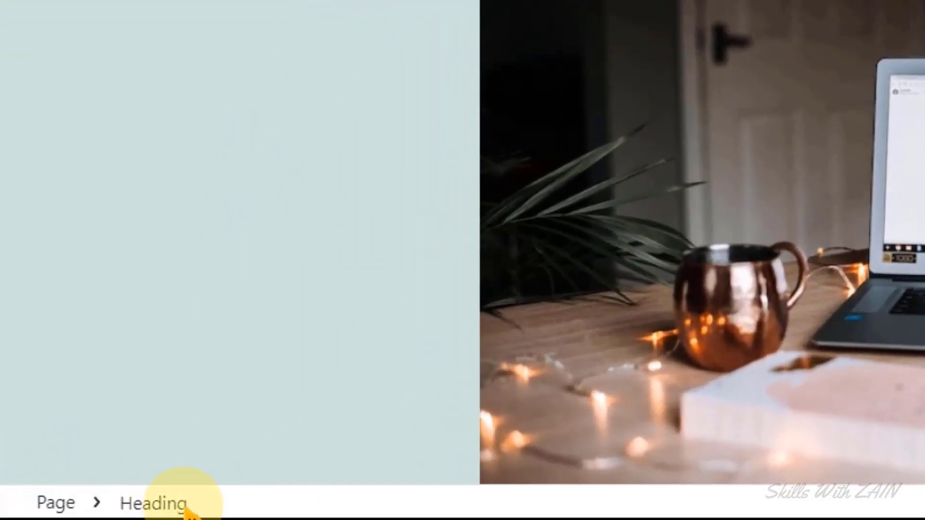
scroll(227, 318, down, 5)
Step: Switch to File Explorer and examine the folder path to YT Thumbnails as a breadcrumb example
click(699, 106)
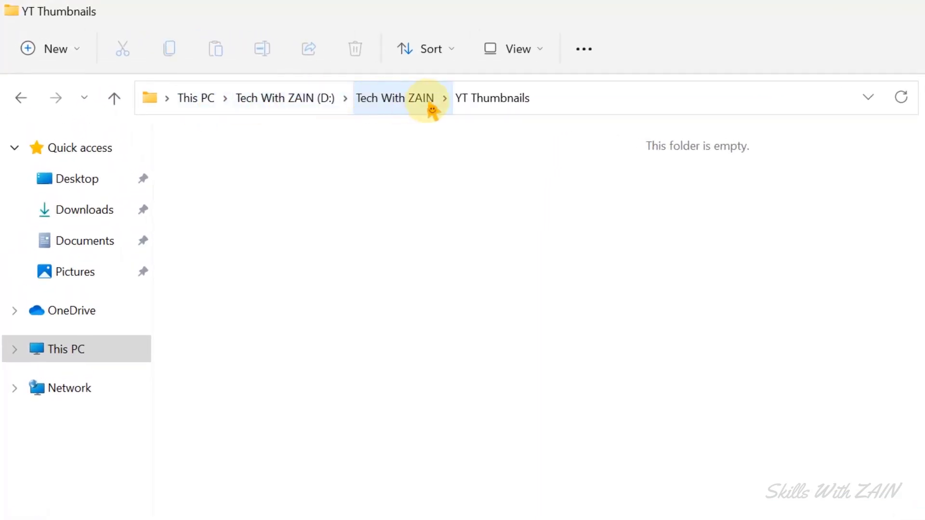
click(555, 104)
click(345, 97)
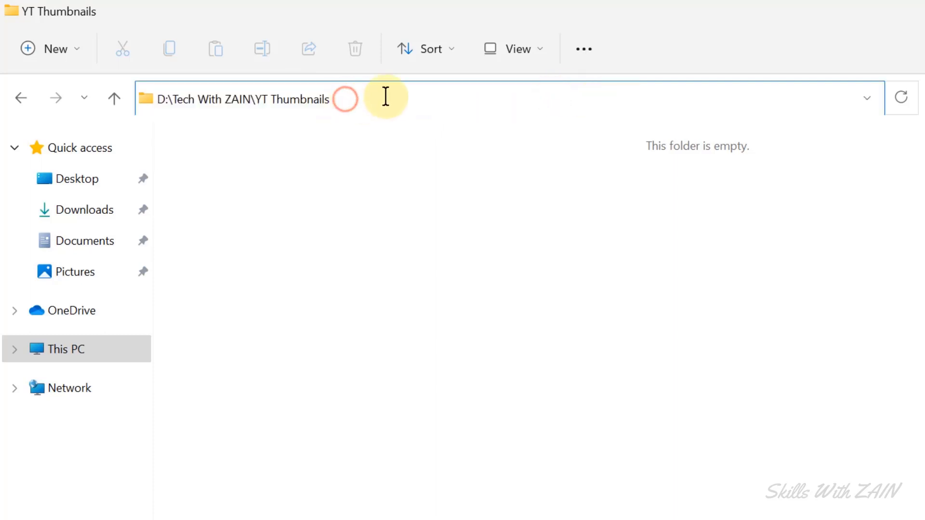
click(384, 97)
click(305, 218)
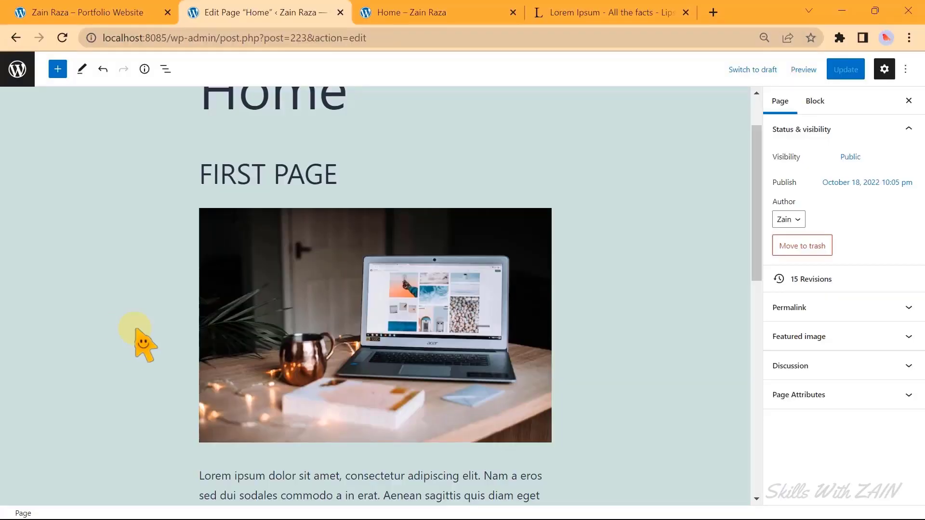
Step: Turn Display block breadcrumbs off and back on in the general preferences of the WordPress editor
click(905, 69)
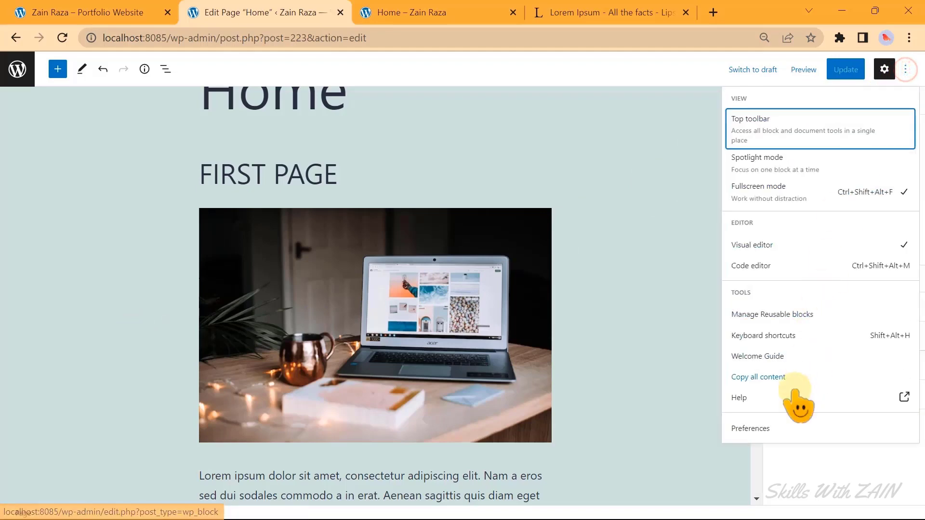
click(779, 425)
scroll(410, 417, down, 1)
click(381, 414)
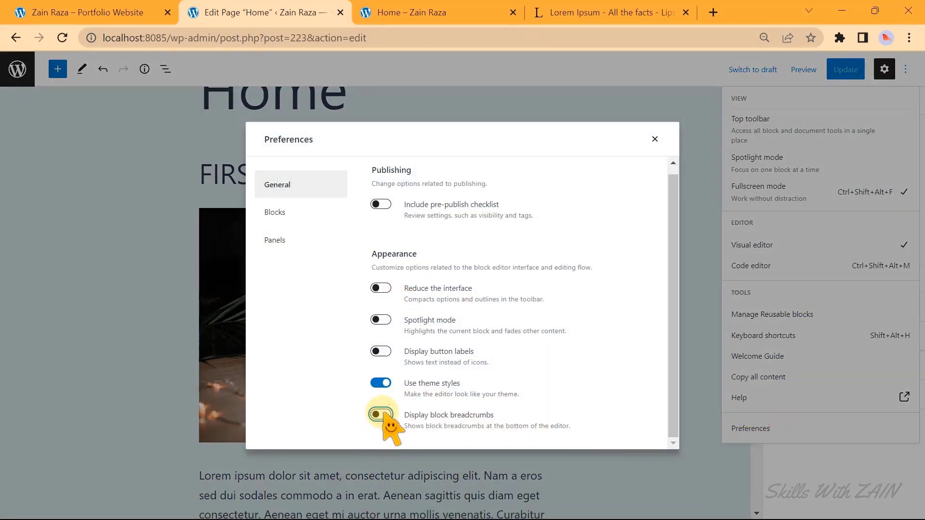
click(381, 415)
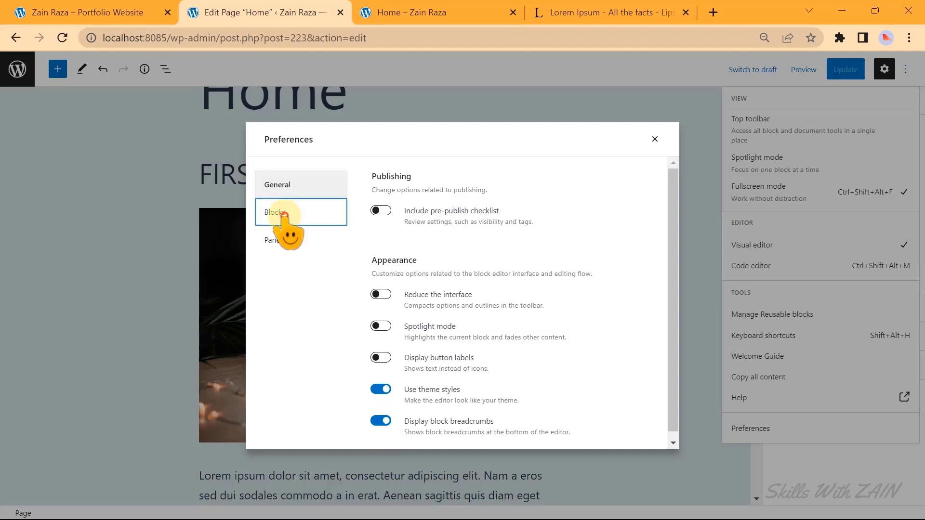
Step: Turn on Show most used blocks in the Blocks preferences and check the Most used section in the block inserter
click(283, 213)
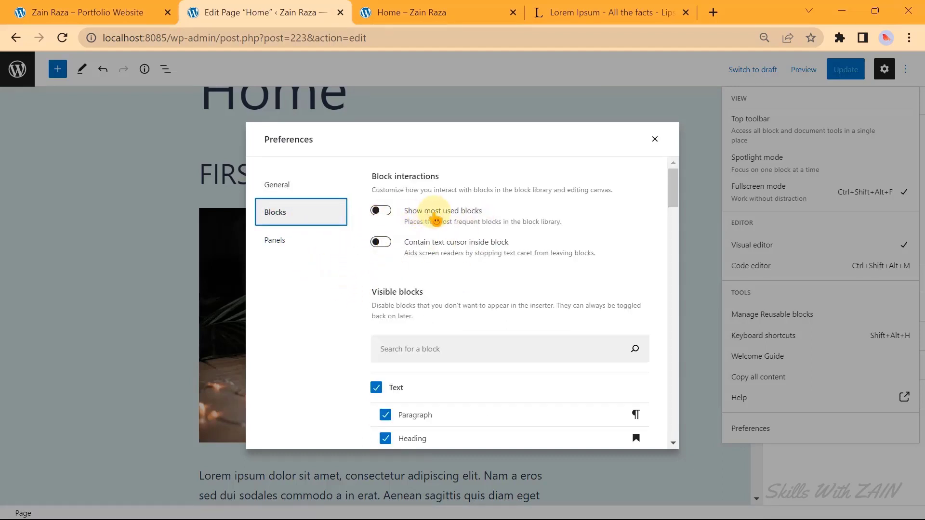
click(380, 211)
click(654, 139)
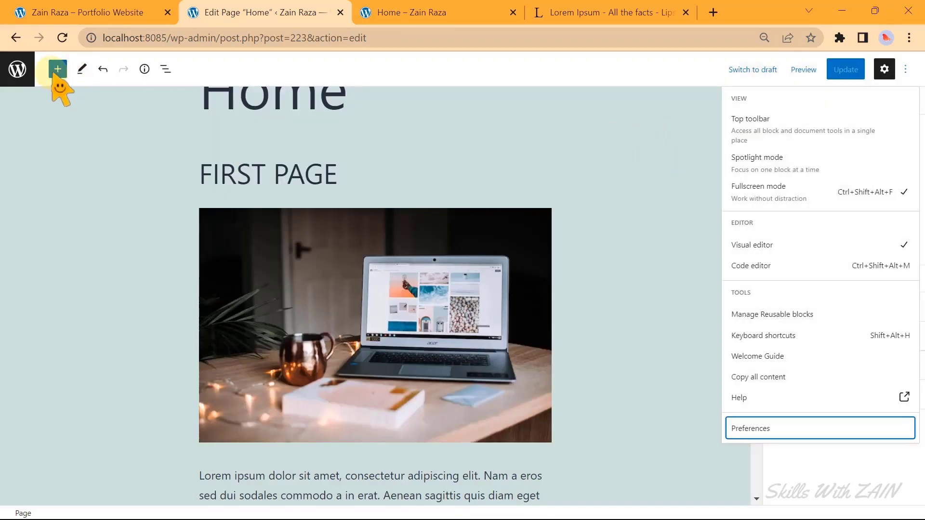
click(58, 69)
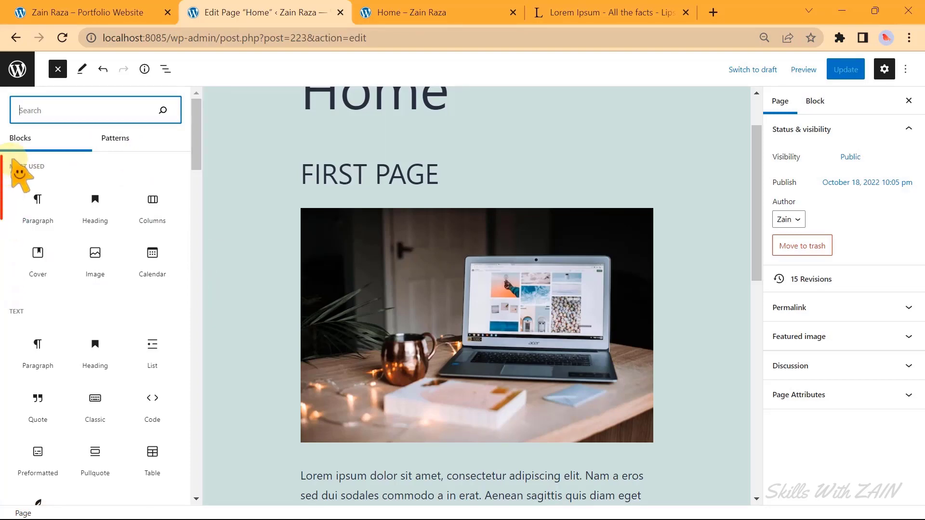
Step: Turn off Show most used blocks in the Blocks preferences and check the block inserter without it
click(905, 69)
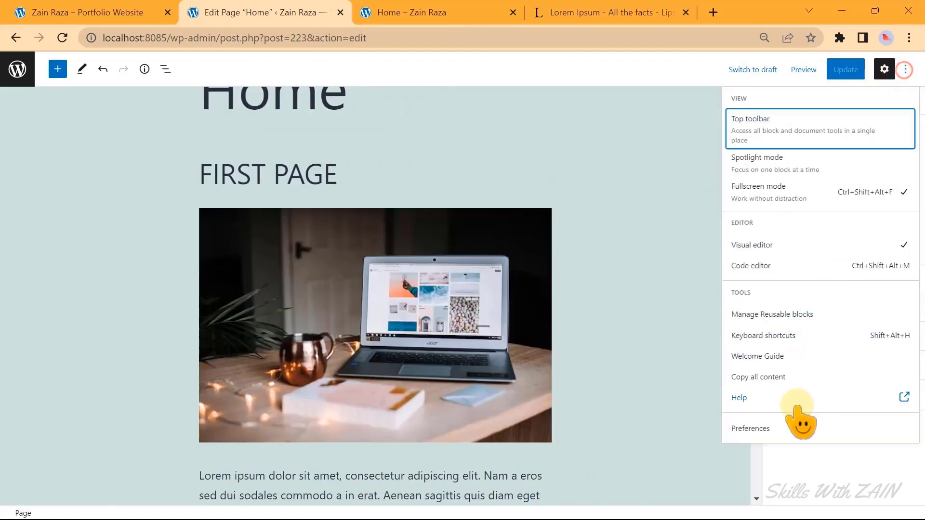
click(785, 426)
click(307, 211)
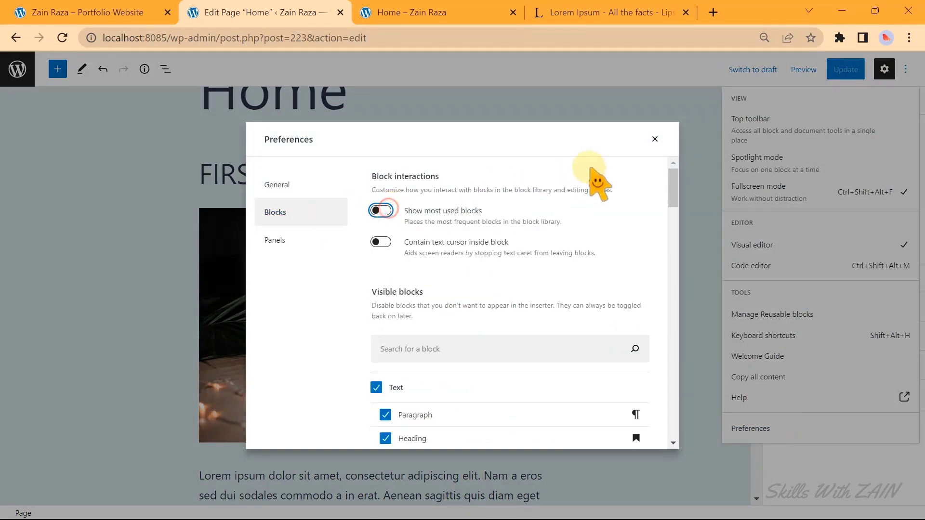
click(654, 140)
click(57, 70)
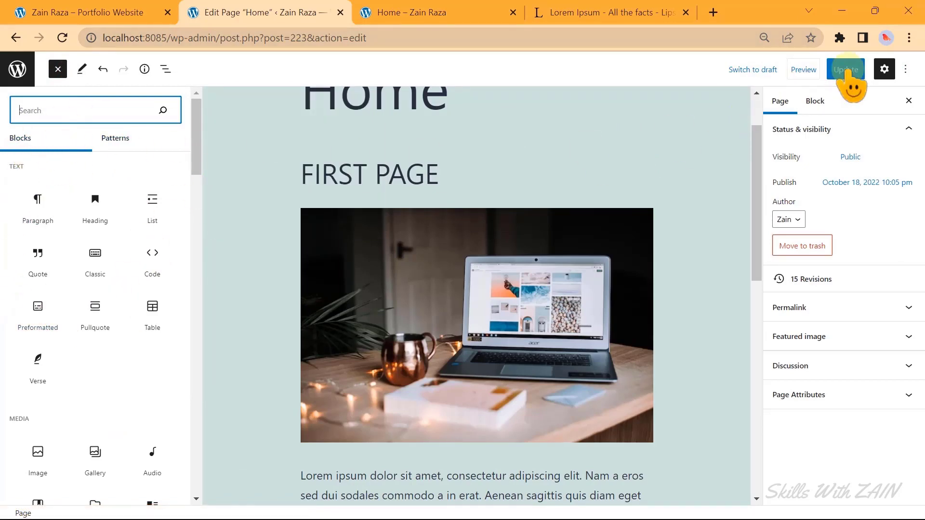
Step: Reopen the Blocks preferences and turn Show most used blocks back on
click(905, 69)
click(750, 428)
click(291, 213)
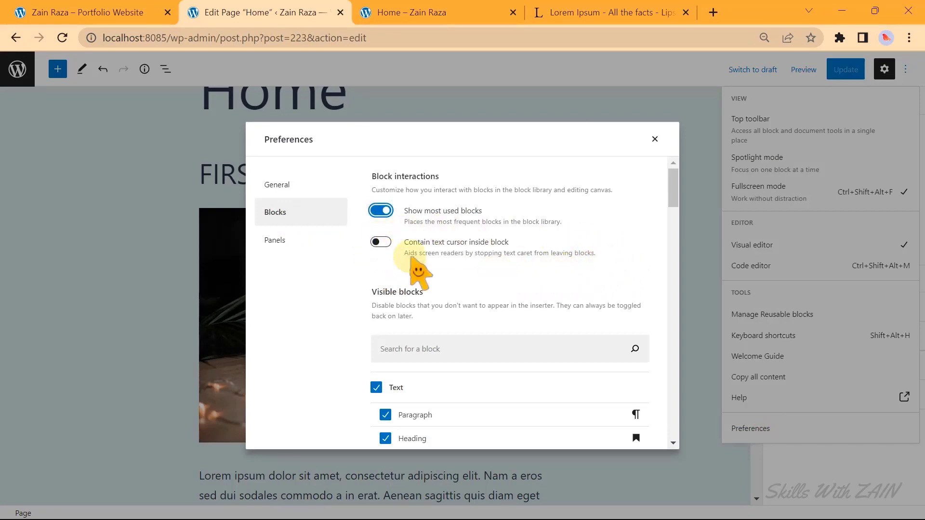
Step: Go through the Visible blocks list in the Blocks preferences and turn off the Verse block under Text
scroll(417, 273, down, 3)
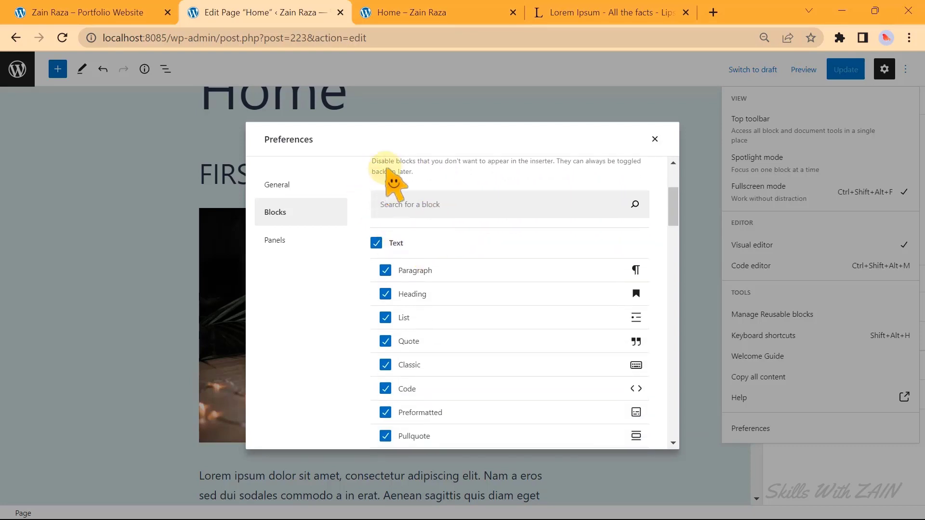
scroll(391, 180, up, 2)
key(ctrl+0)
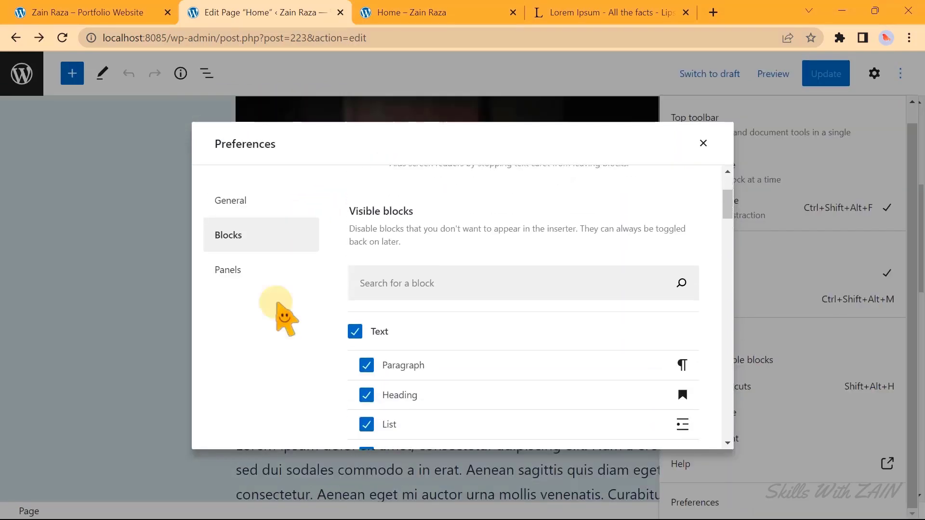
scroll(278, 305, down, 2)
scroll(279, 309, down, 2)
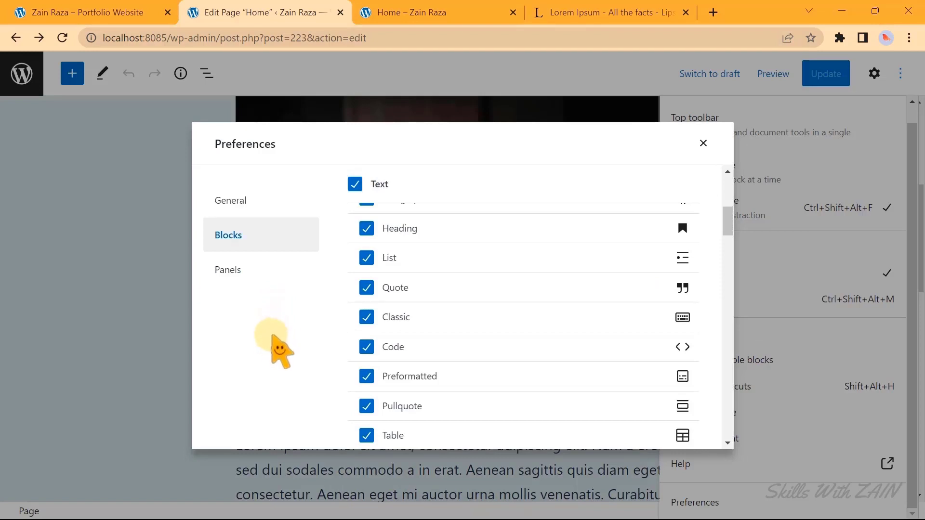
scroll(289, 346, down, 2)
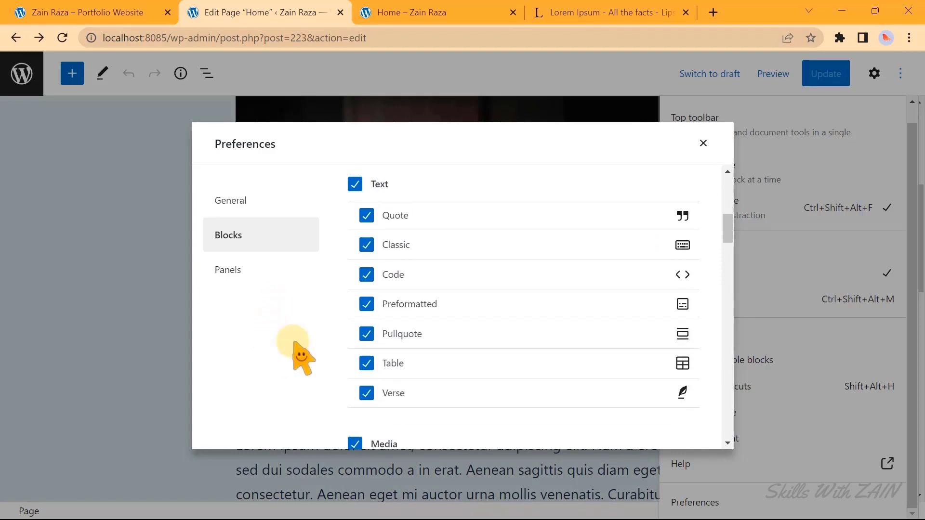
scroll(375, 320, down, 2)
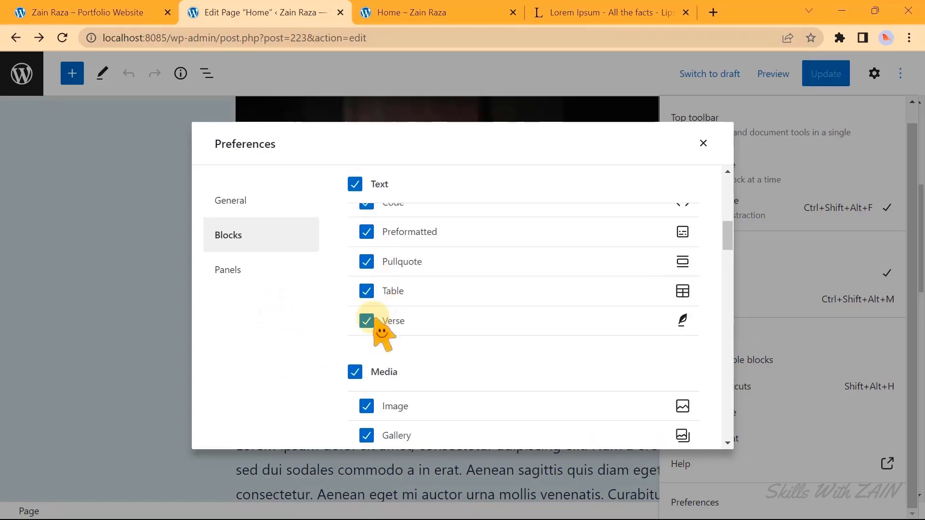
click(367, 321)
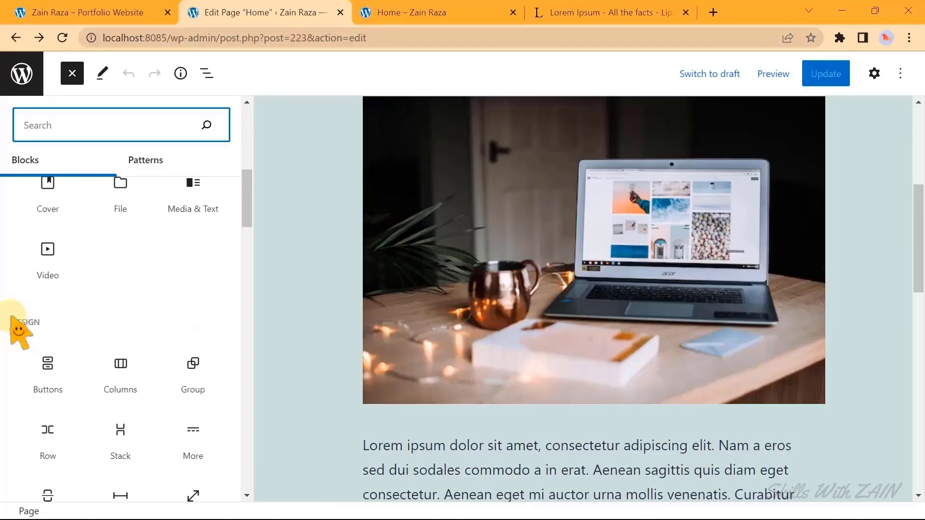
Step: Examine the block categories in the block inserter, from Media and Design through Theme and Embeds, and return to the first ones
scroll(15, 322, down, 10)
scroll(20, 333, down, 5)
scroll(19, 333, up, 10)
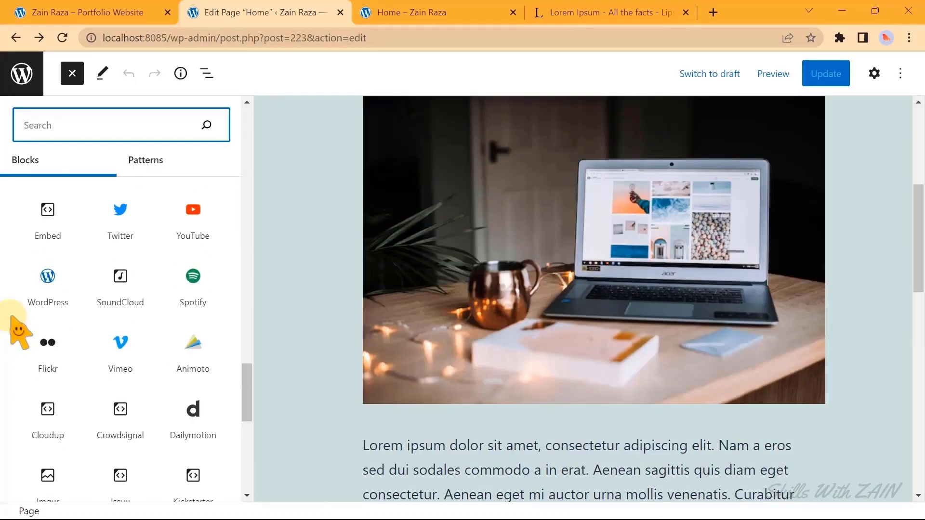
scroll(20, 332, down, 3)
scroll(19, 332, up, 7)
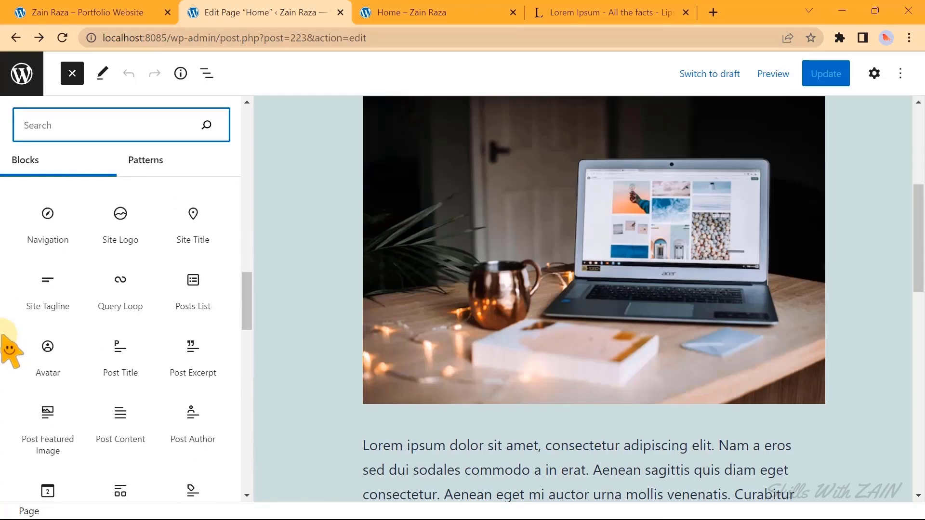
scroll(19, 332, down, 4)
scroll(19, 332, up, 10)
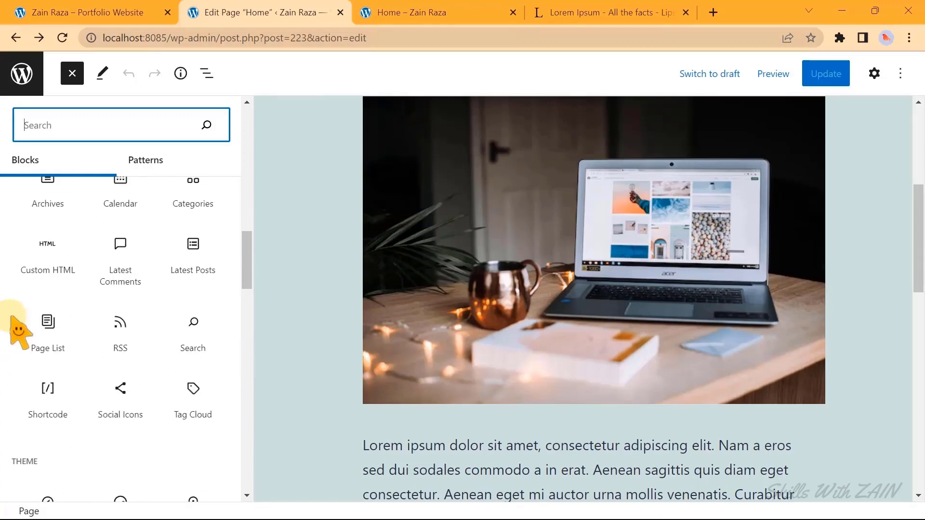
scroll(20, 333, up, 5)
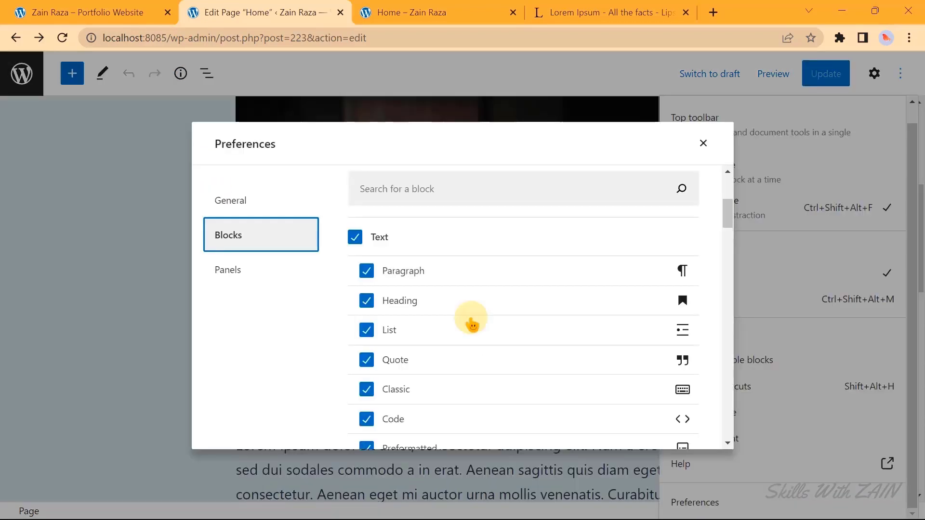
Step: Toggle the Permalink document setting in the Panels preferences and check the Permalink section in the page settings sidebar
scroll(471, 325, down, 2)
scroll(472, 325, down, 2)
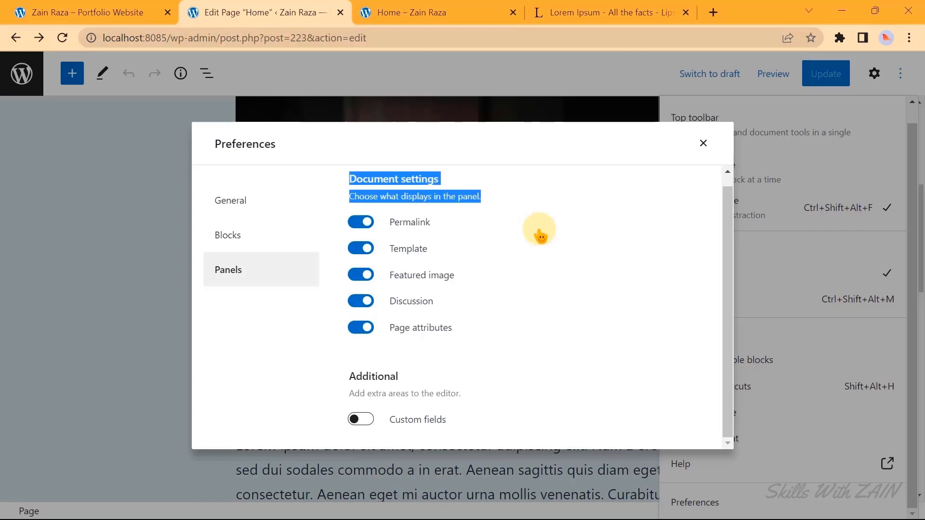
click(361, 222)
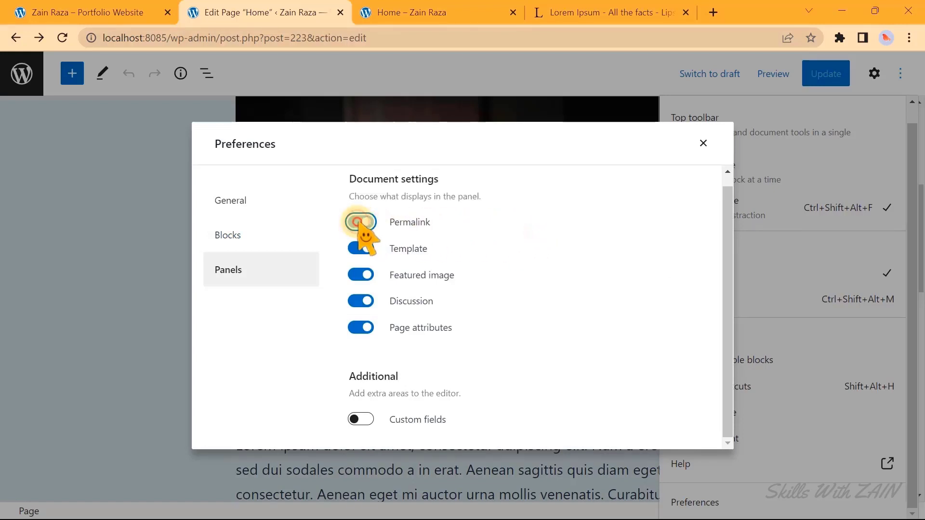
click(703, 144)
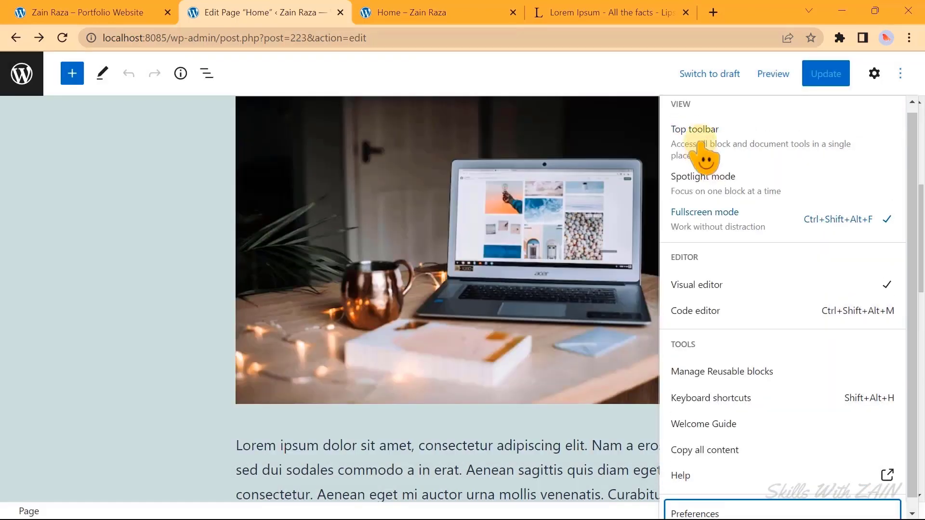
click(874, 73)
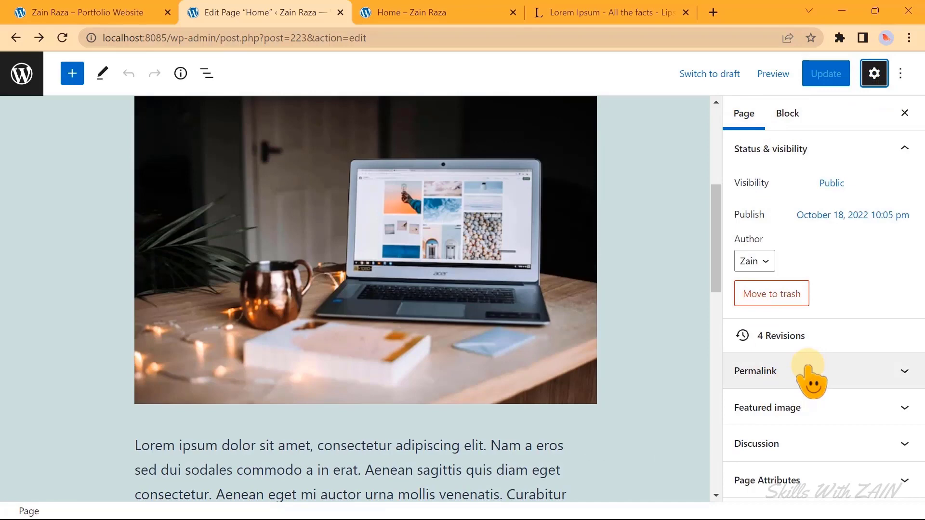
Step: Reopen the Panels preferences and turn the Discussion and Featured image document settings off and back on
click(900, 74)
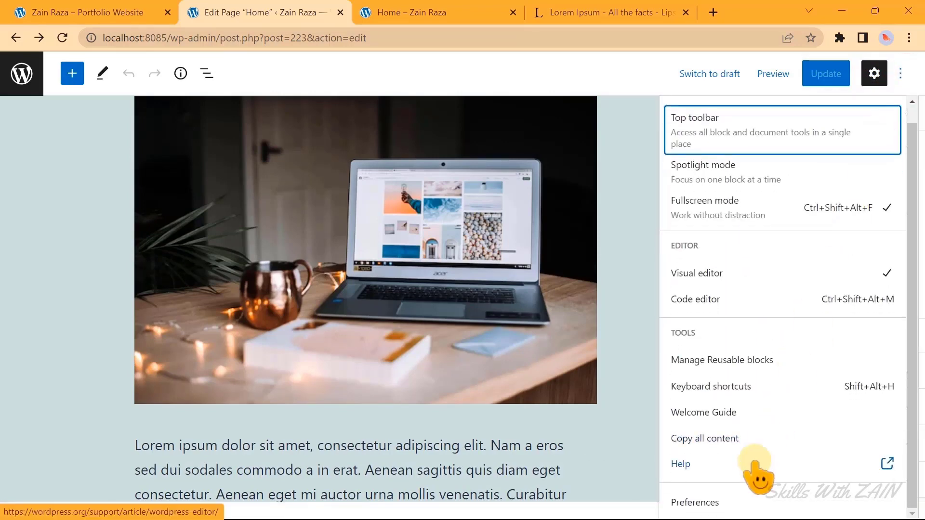
click(734, 505)
click(229, 262)
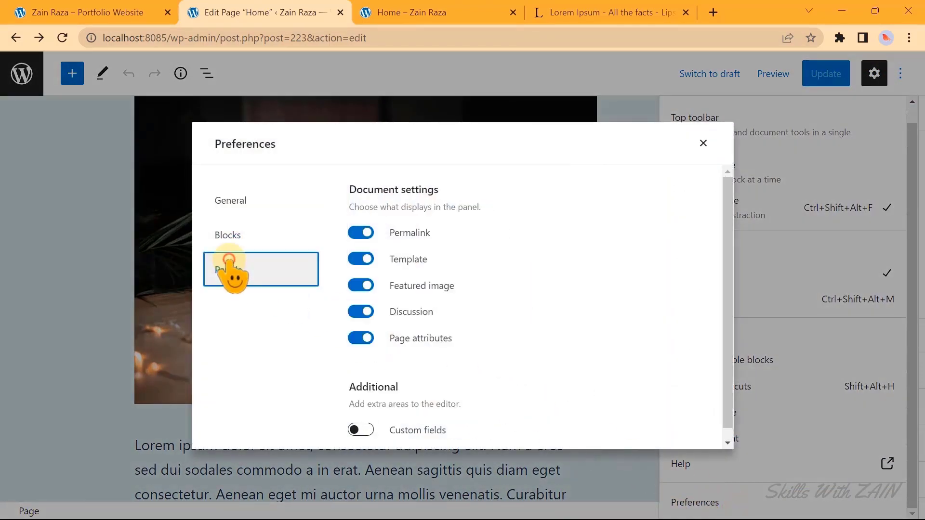
click(360, 312)
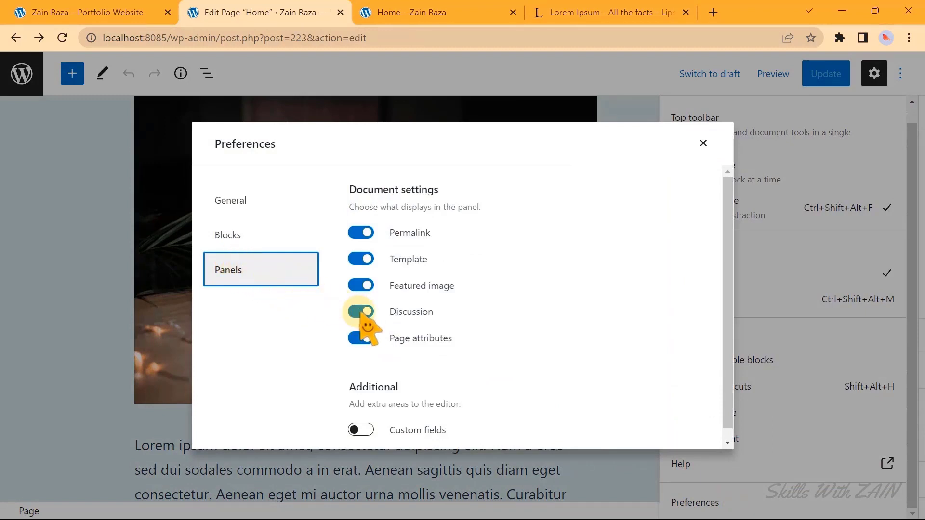
click(359, 286)
click(360, 285)
click(360, 312)
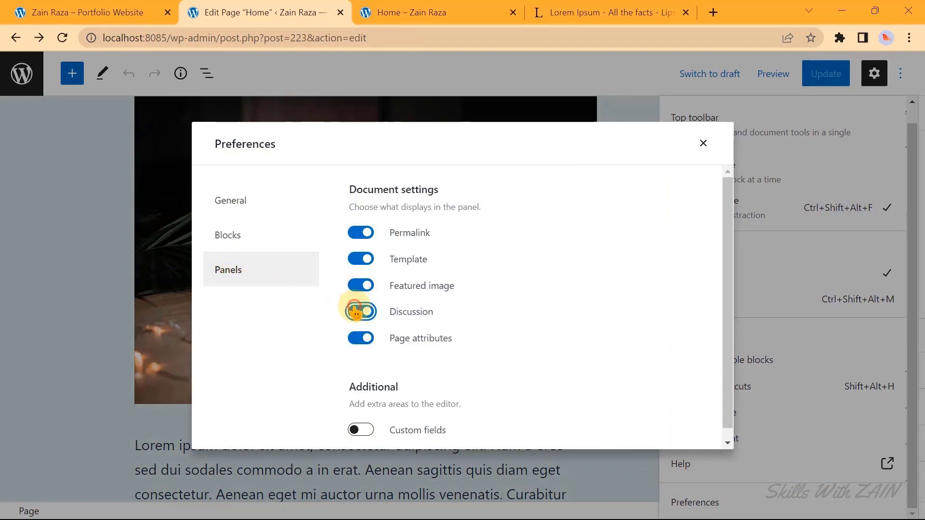
Step: Examine the Custom fields option under Additional in the Panels preferences
key(ctrl+minus)
key(ctrl+minus)
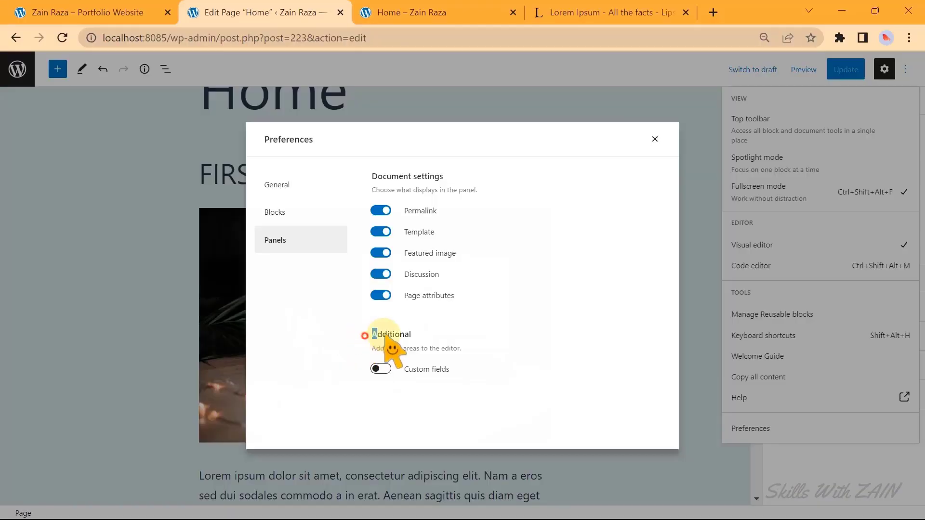
drag(365, 334, 436, 343)
click(407, 388)
drag(405, 370, 464, 371)
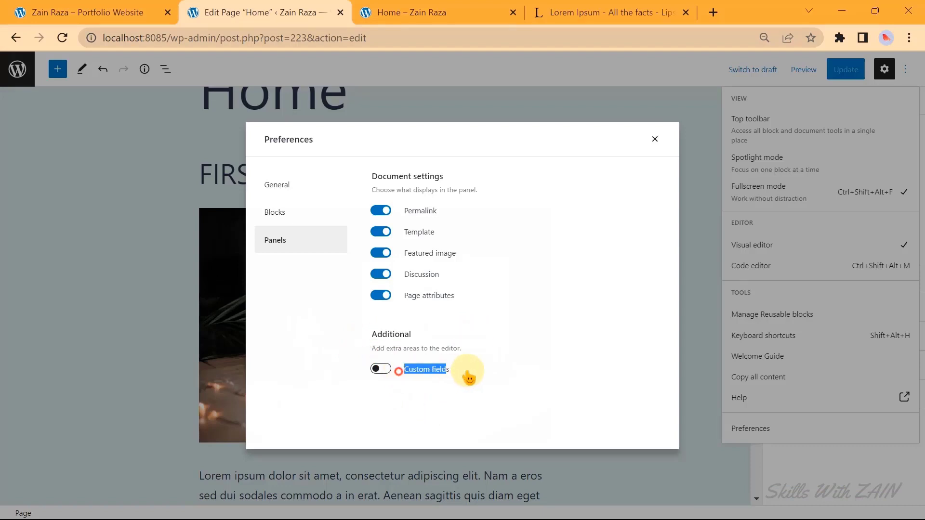
click(404, 391)
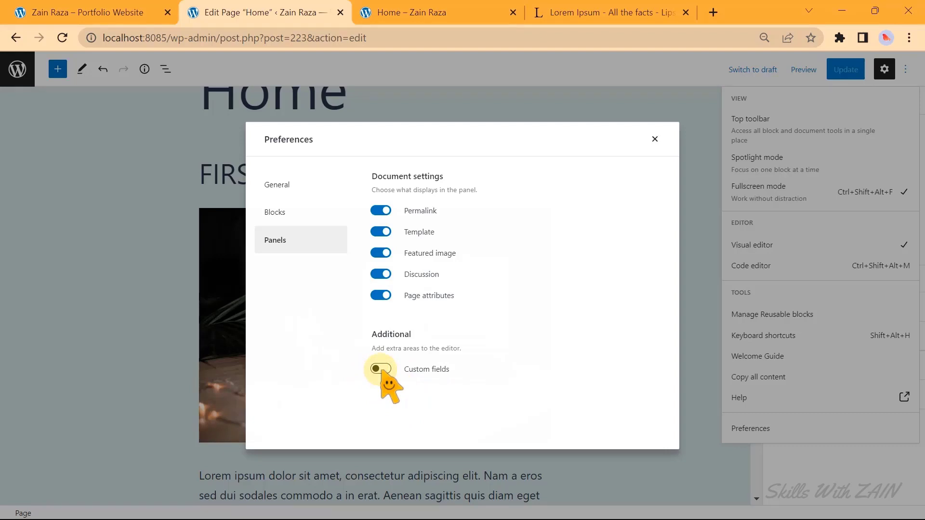
Step: Revisit the Blocks and General preferences and close the Preferences dialog
click(283, 213)
click(285, 186)
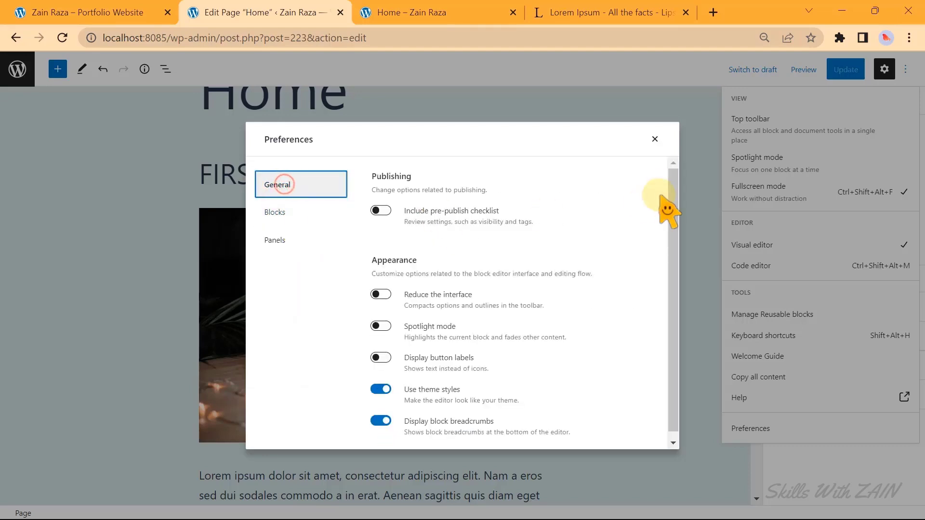
click(654, 141)
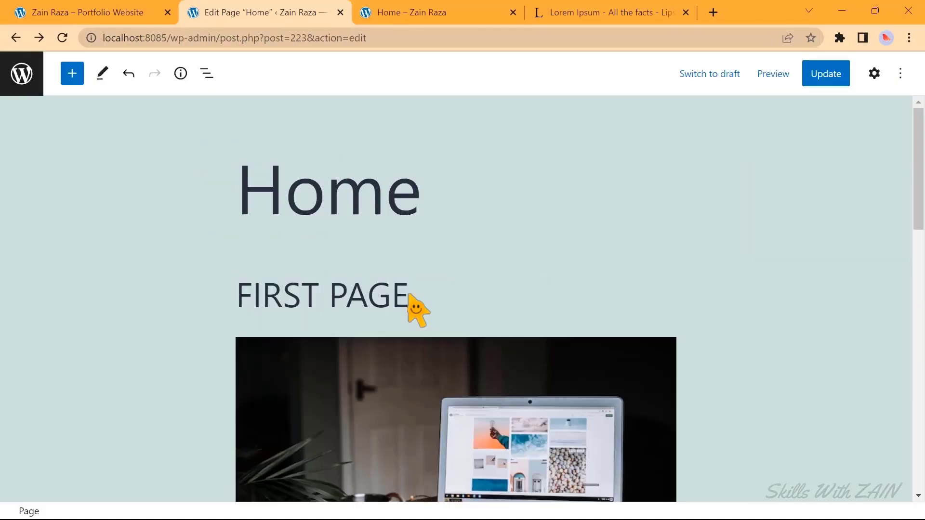
Step: Select the FIRST PAGE heading and the laptop image below it to examine each block's toolbar
click(408, 296)
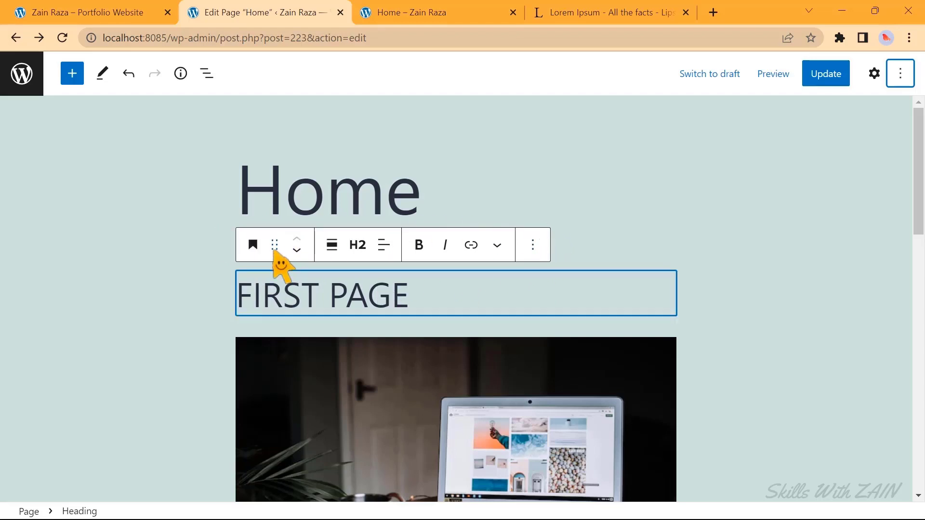
scroll(232, 284, down, 3)
scroll(226, 277, up, 2)
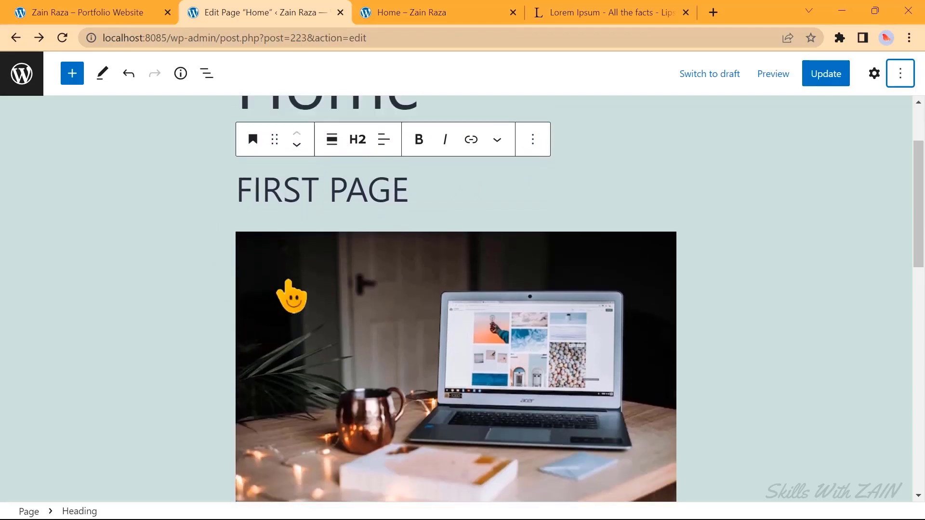
click(320, 310)
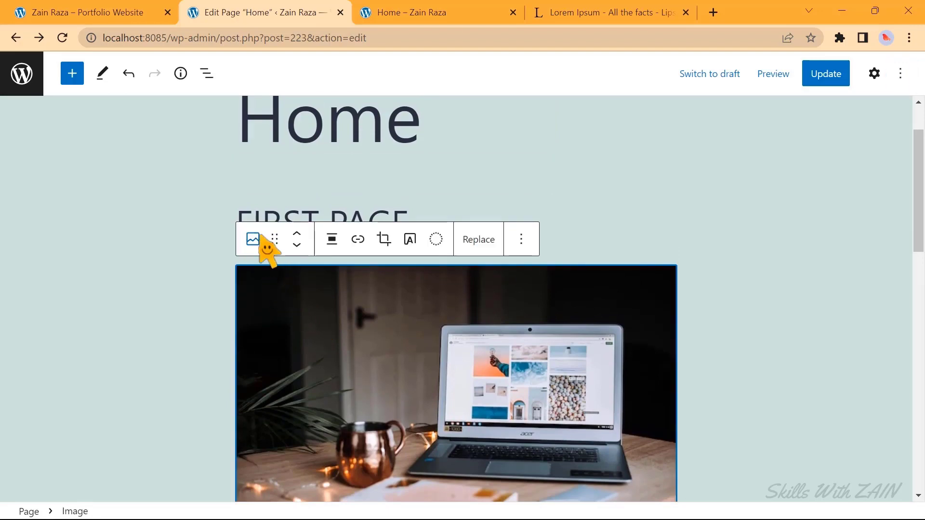